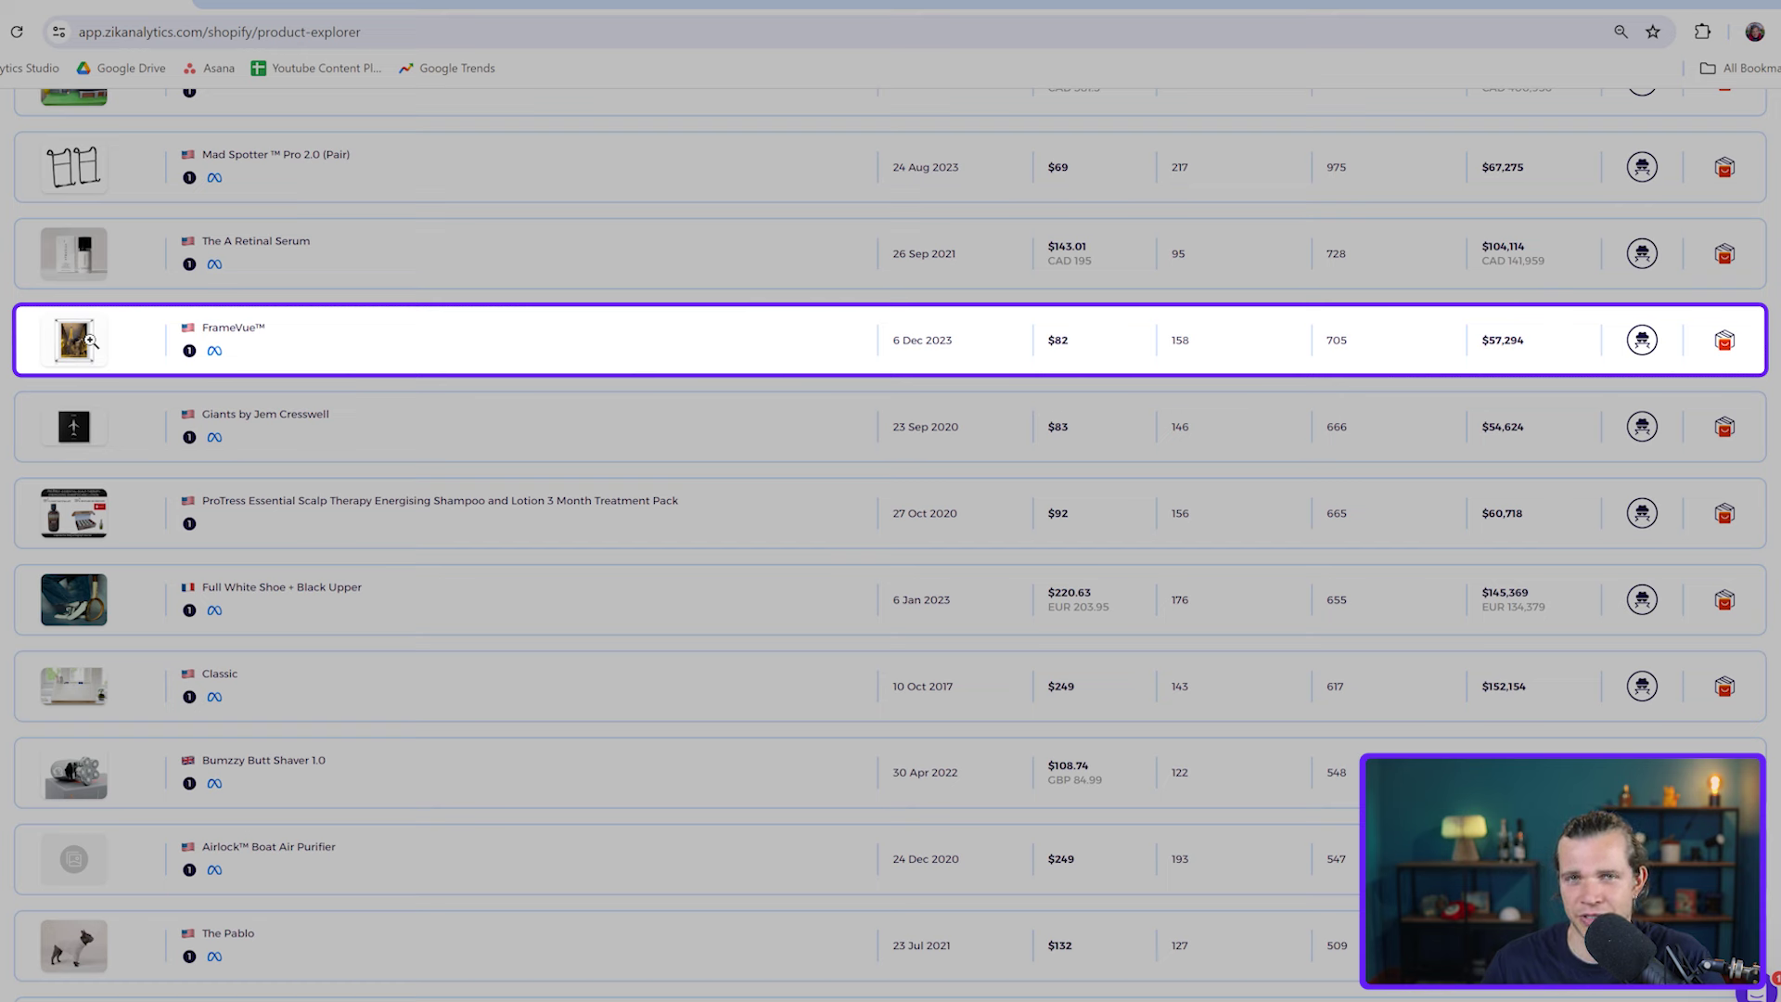
# - Check the revenue of the FrameVue™ listing in the product list and open its product page on the seller's store
pyautogui.scroll(1, 90, 340)
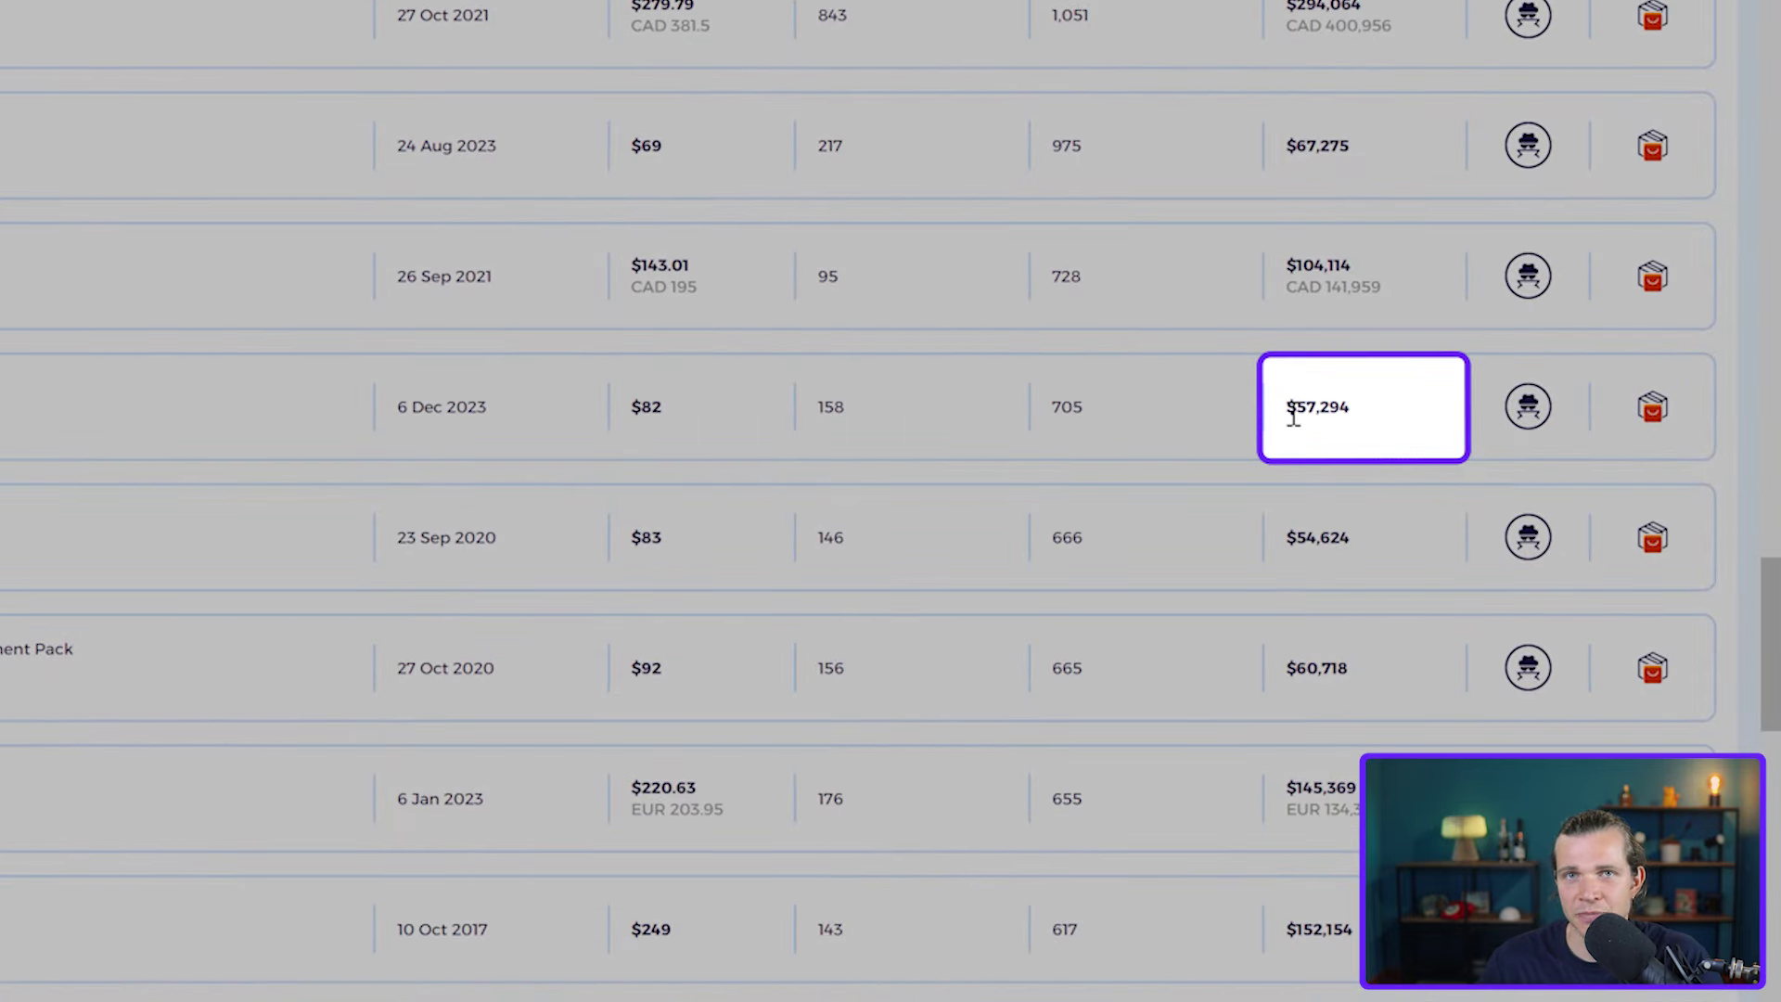
pyautogui.tripleClick(1325, 420)
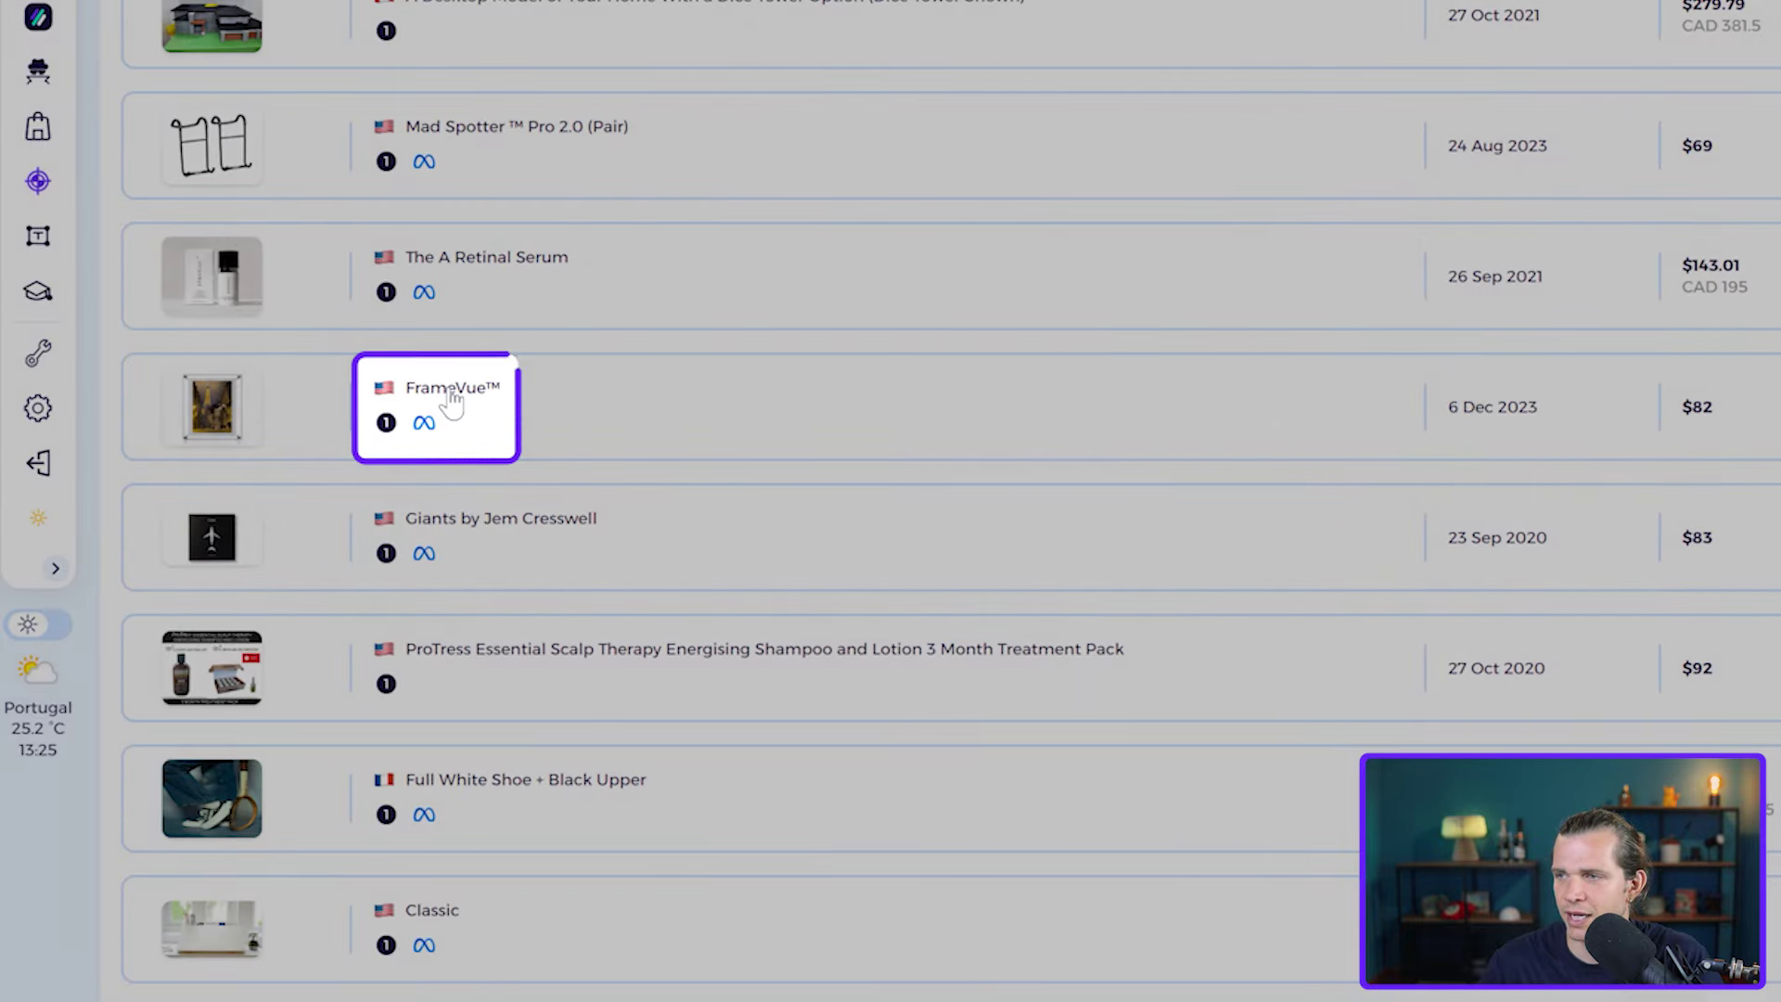
pyautogui.click(452, 394)
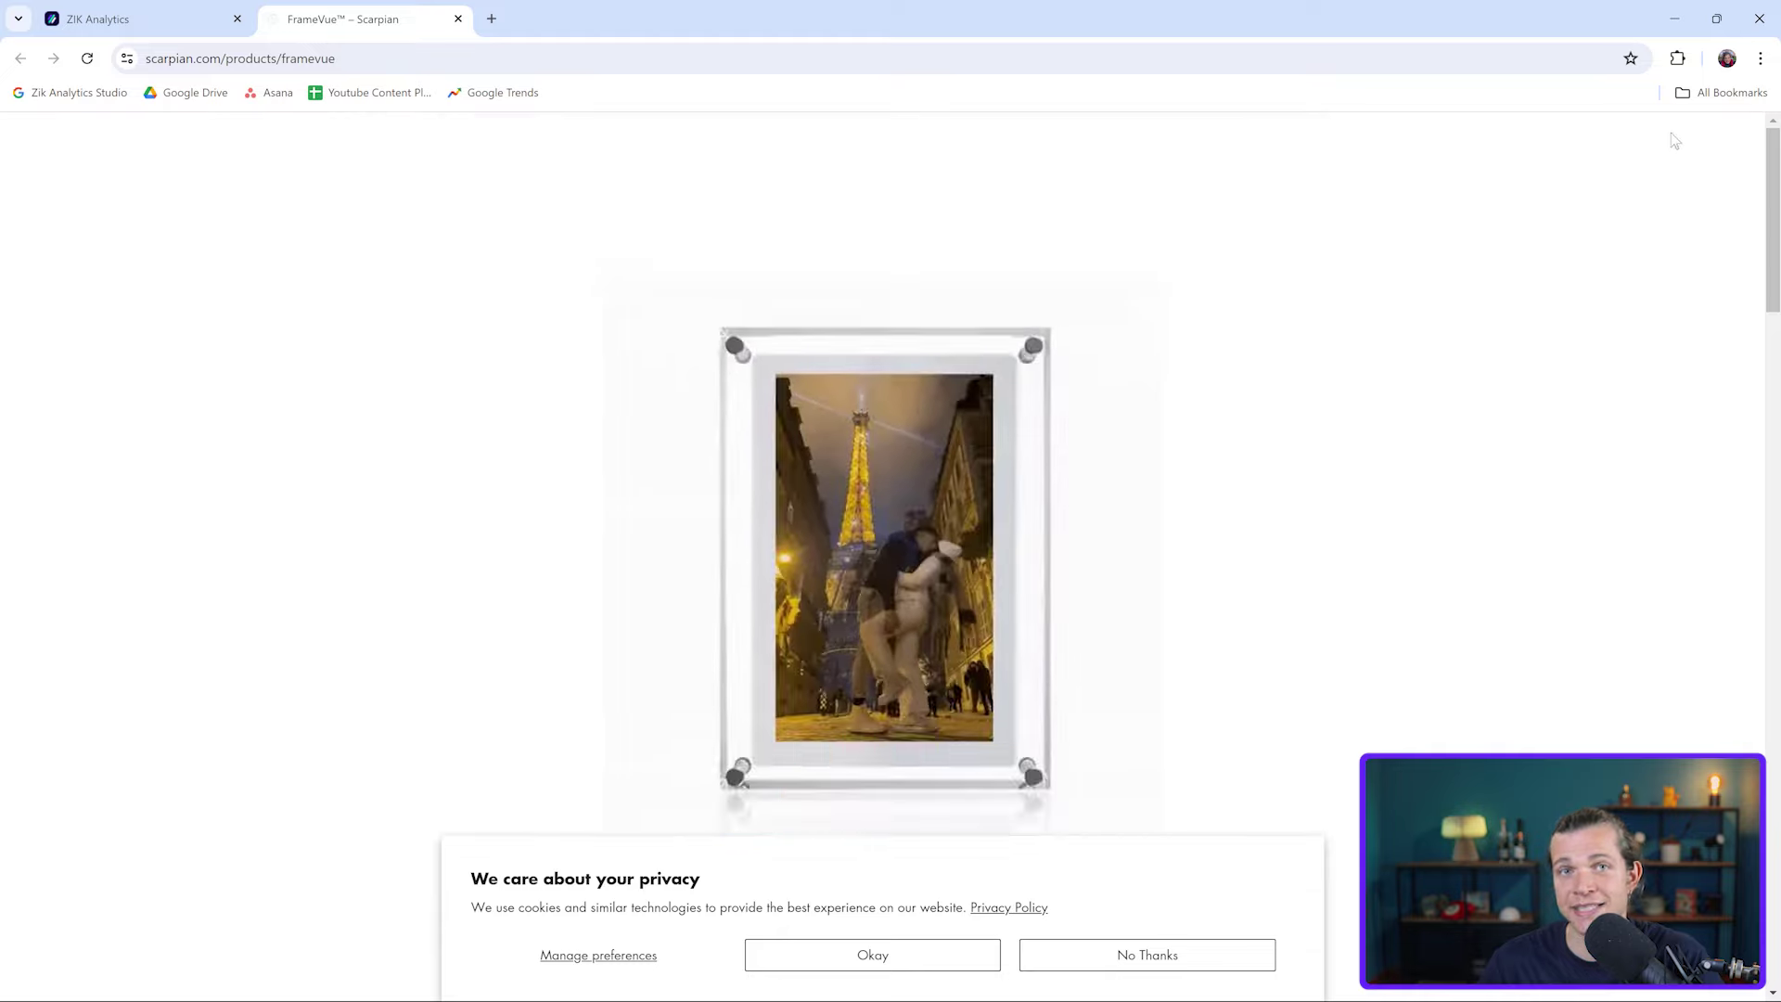
# - Go from the FrameVue™ product page to the Scarpian store's home page
pyautogui.moveTo(14, 227); pyautogui.dragTo(32, 183)
pyautogui.click(33, 181)
pyautogui.click(51, 223)
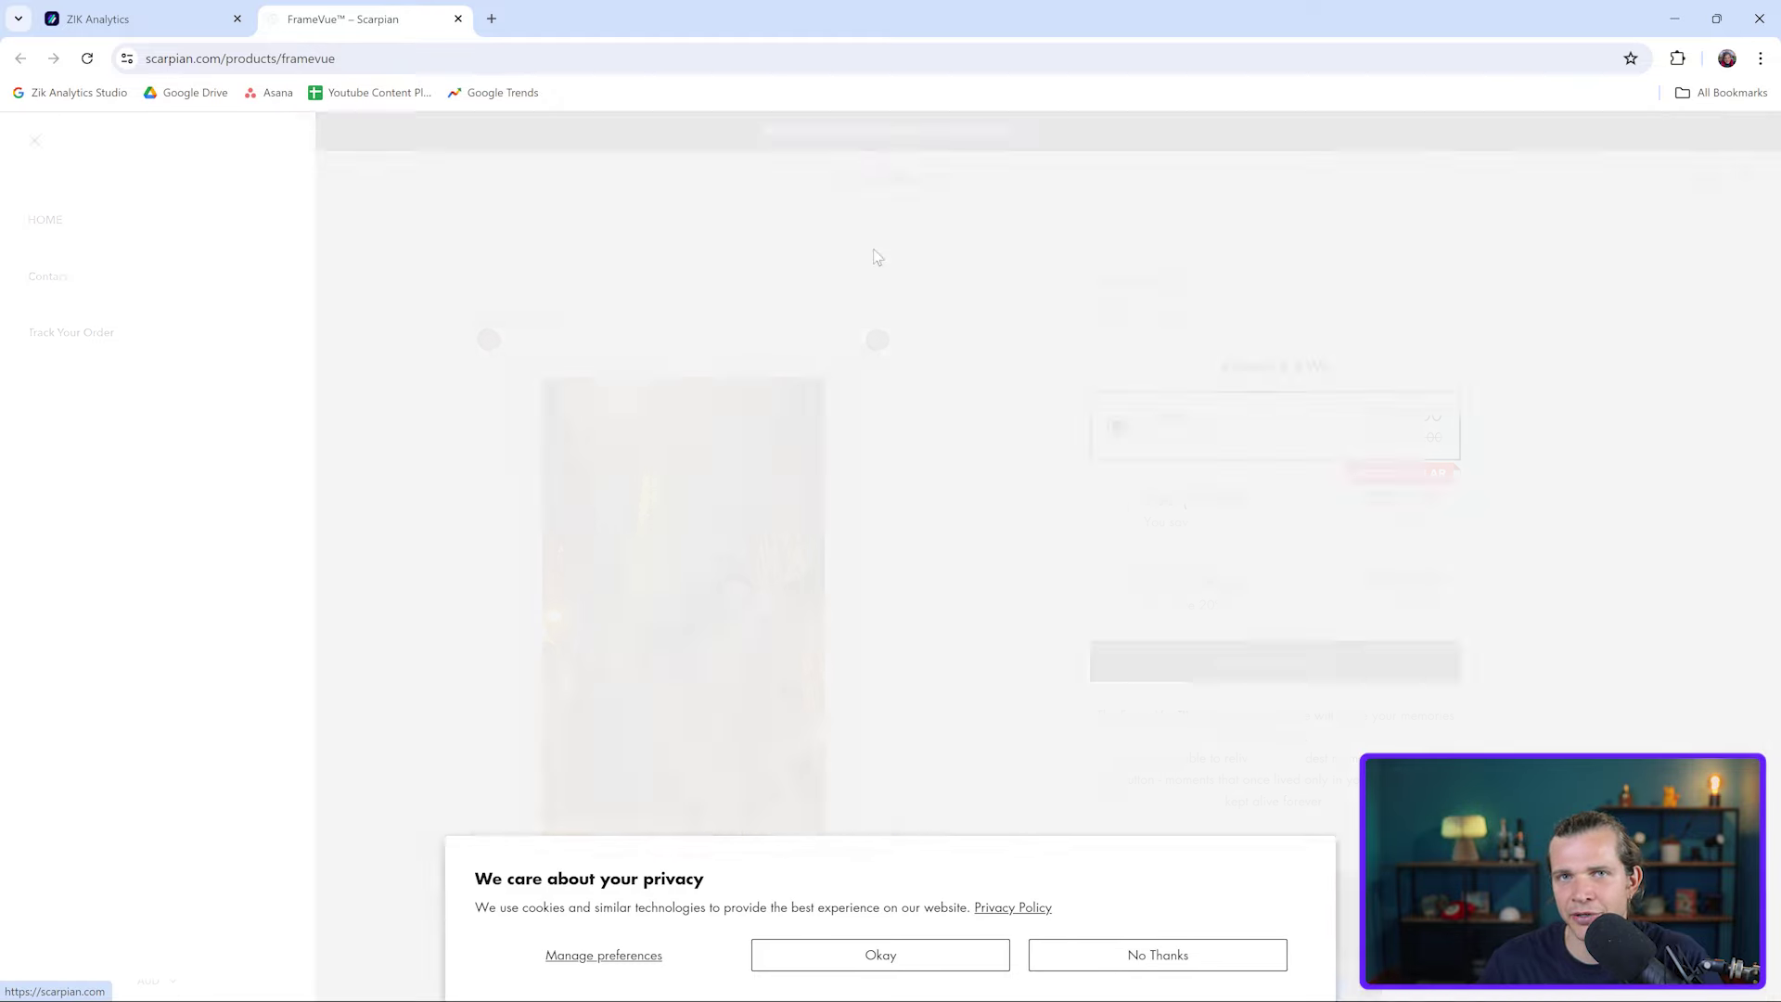
# - Examine the Scarpian home page, including its banner, tagline, and the FrameVue™ sale price and crossed-out price
pyautogui.scroll(-1, 962, 613)
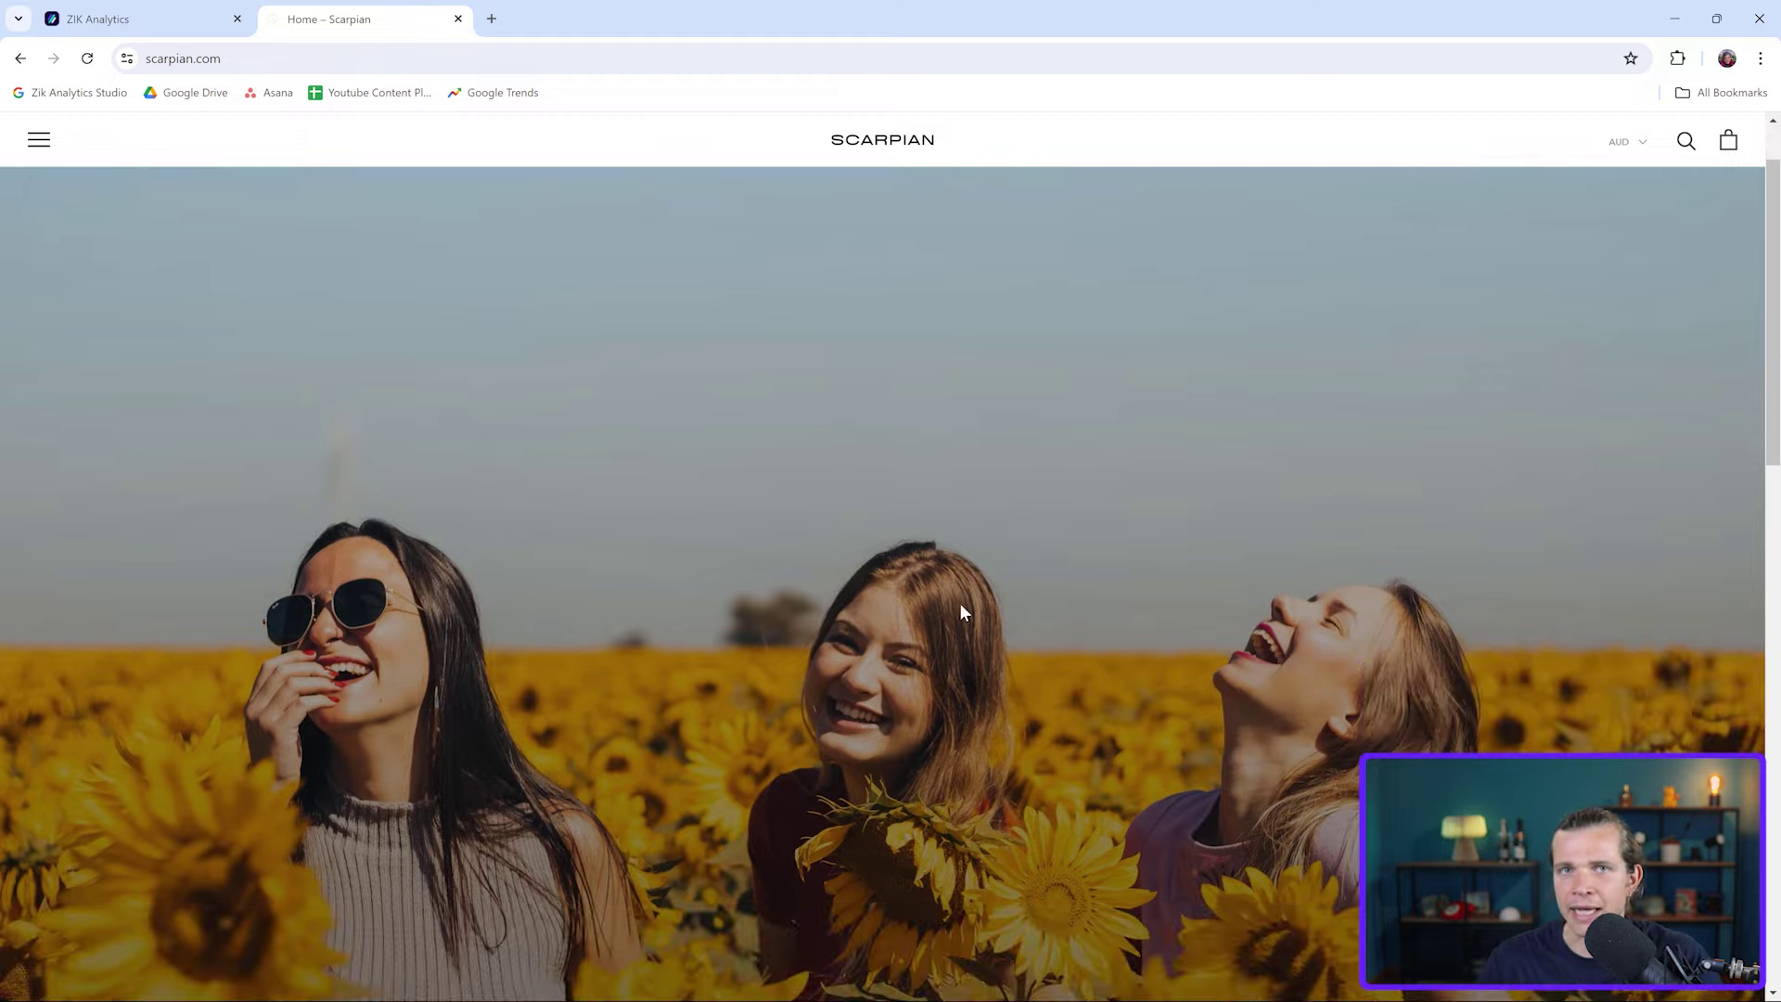
pyautogui.scroll(-1, 961, 605)
pyautogui.scroll(-4, 961, 605)
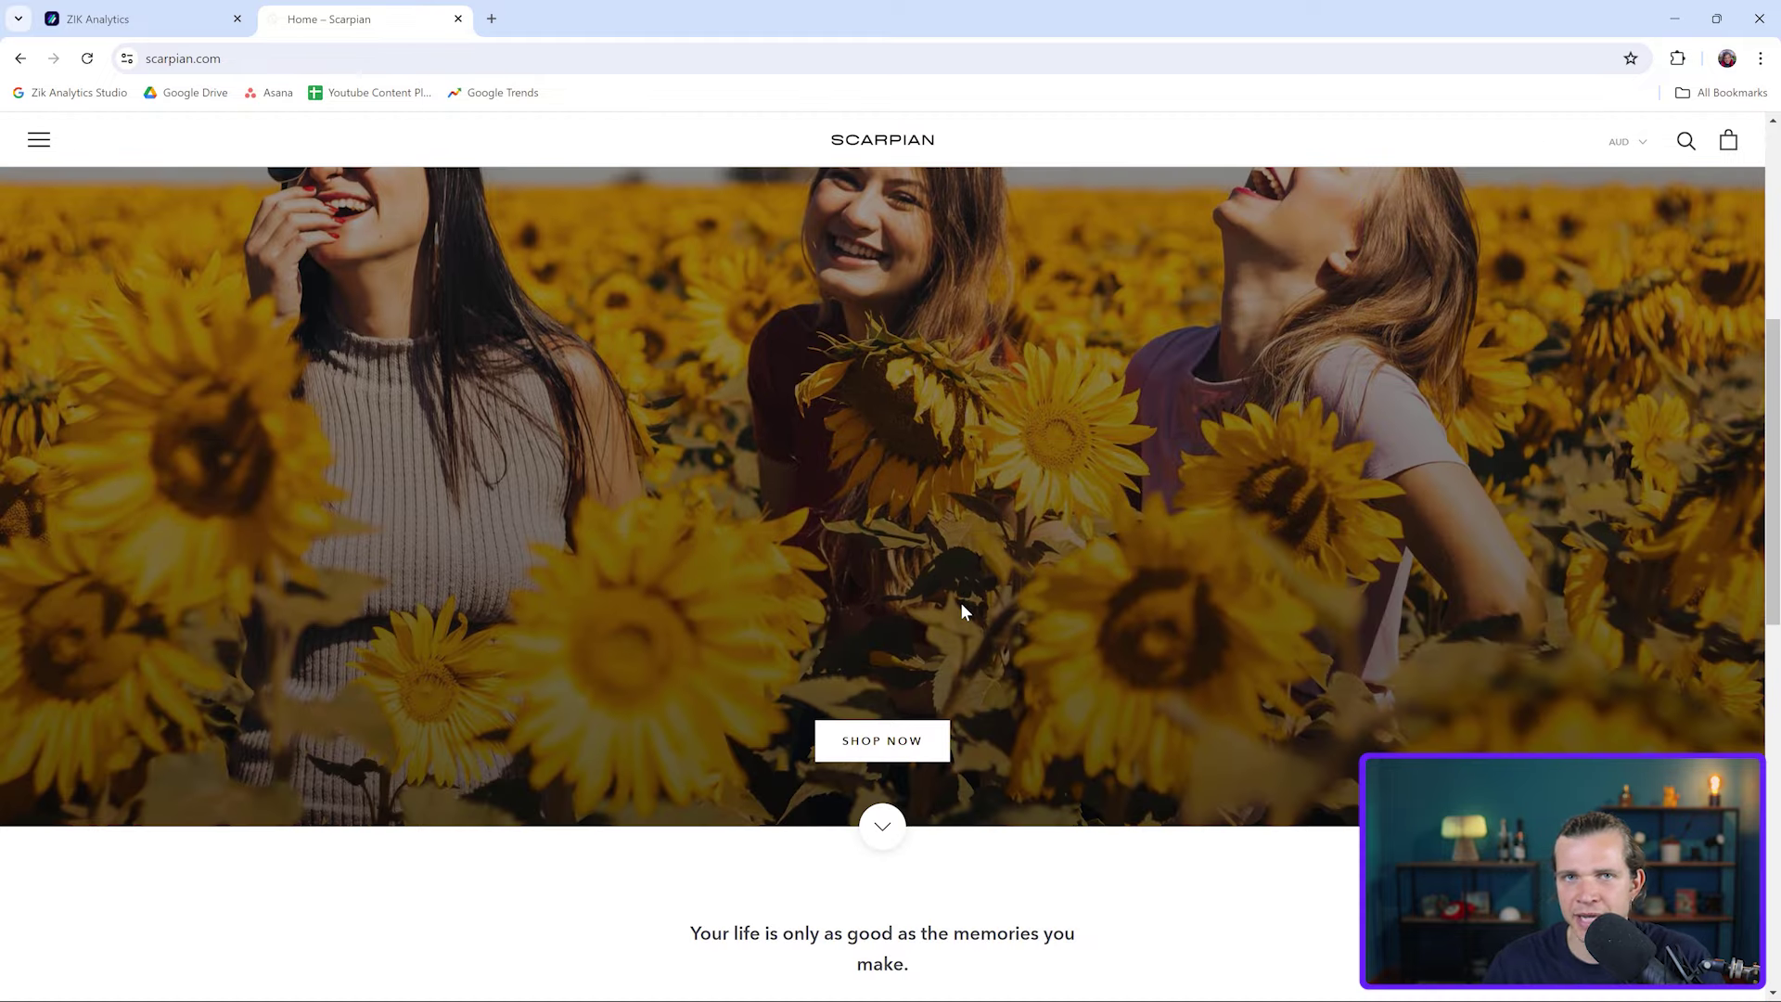
pyautogui.scroll(-6, 961, 603)
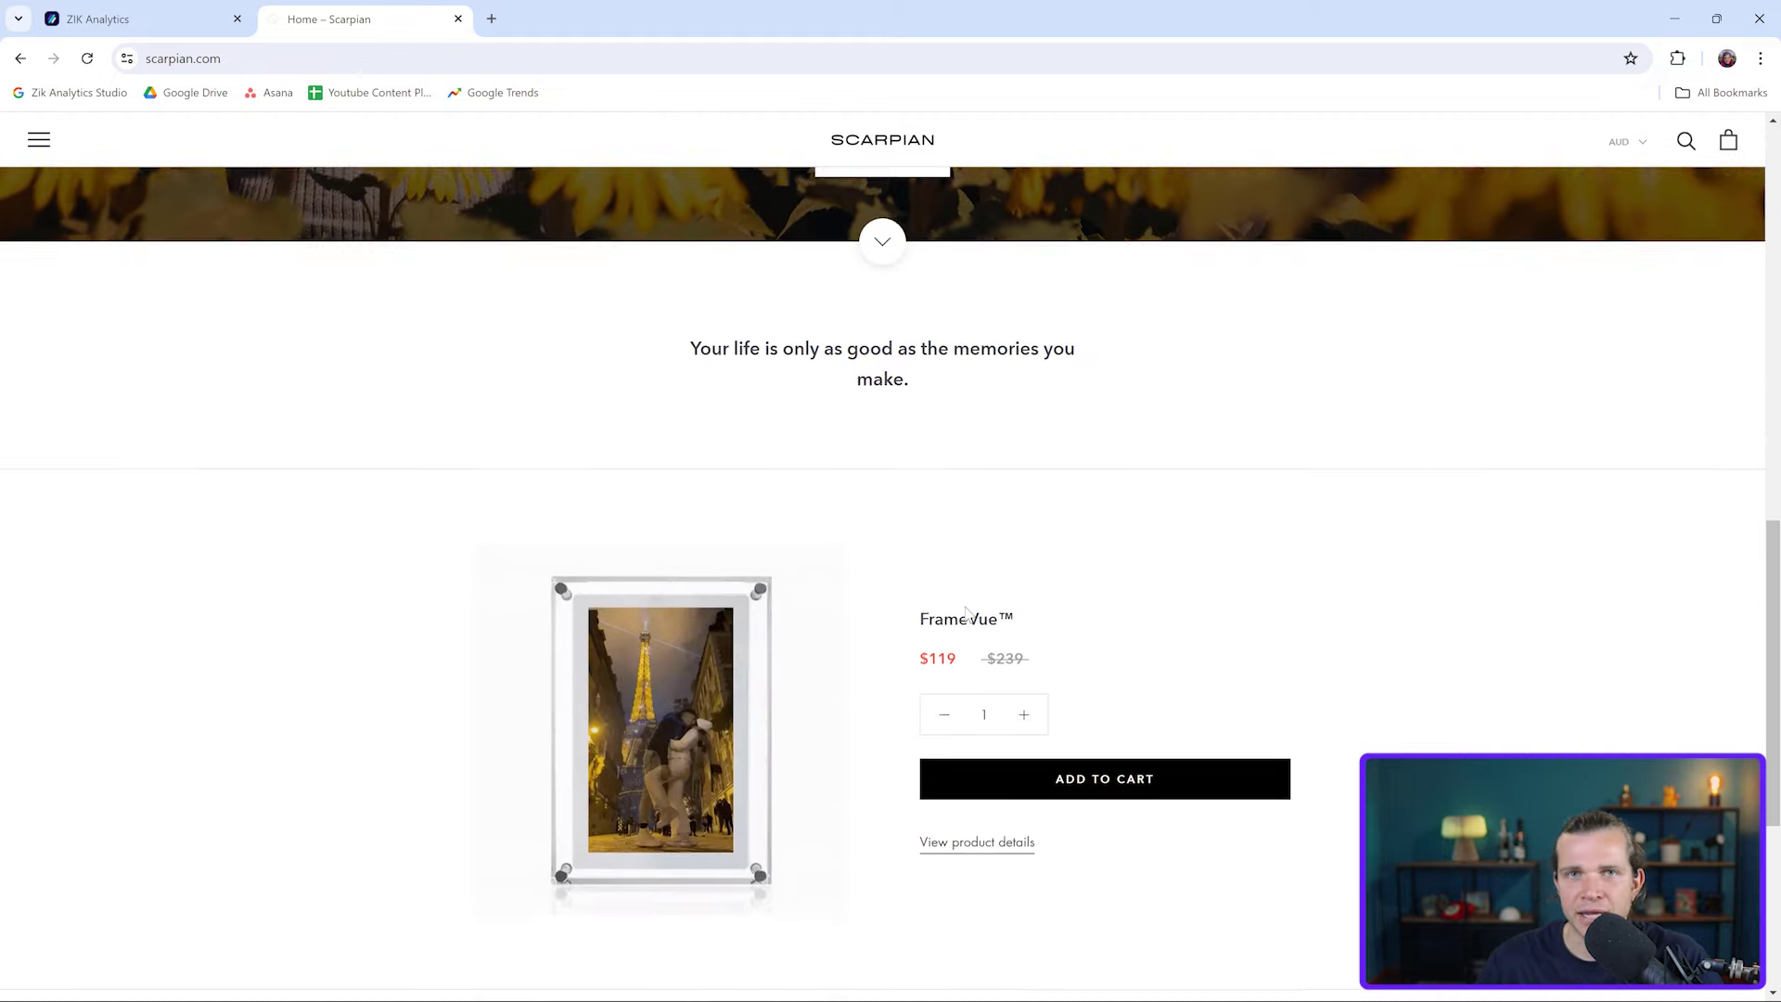
pyautogui.scroll(10, 1141, 418)
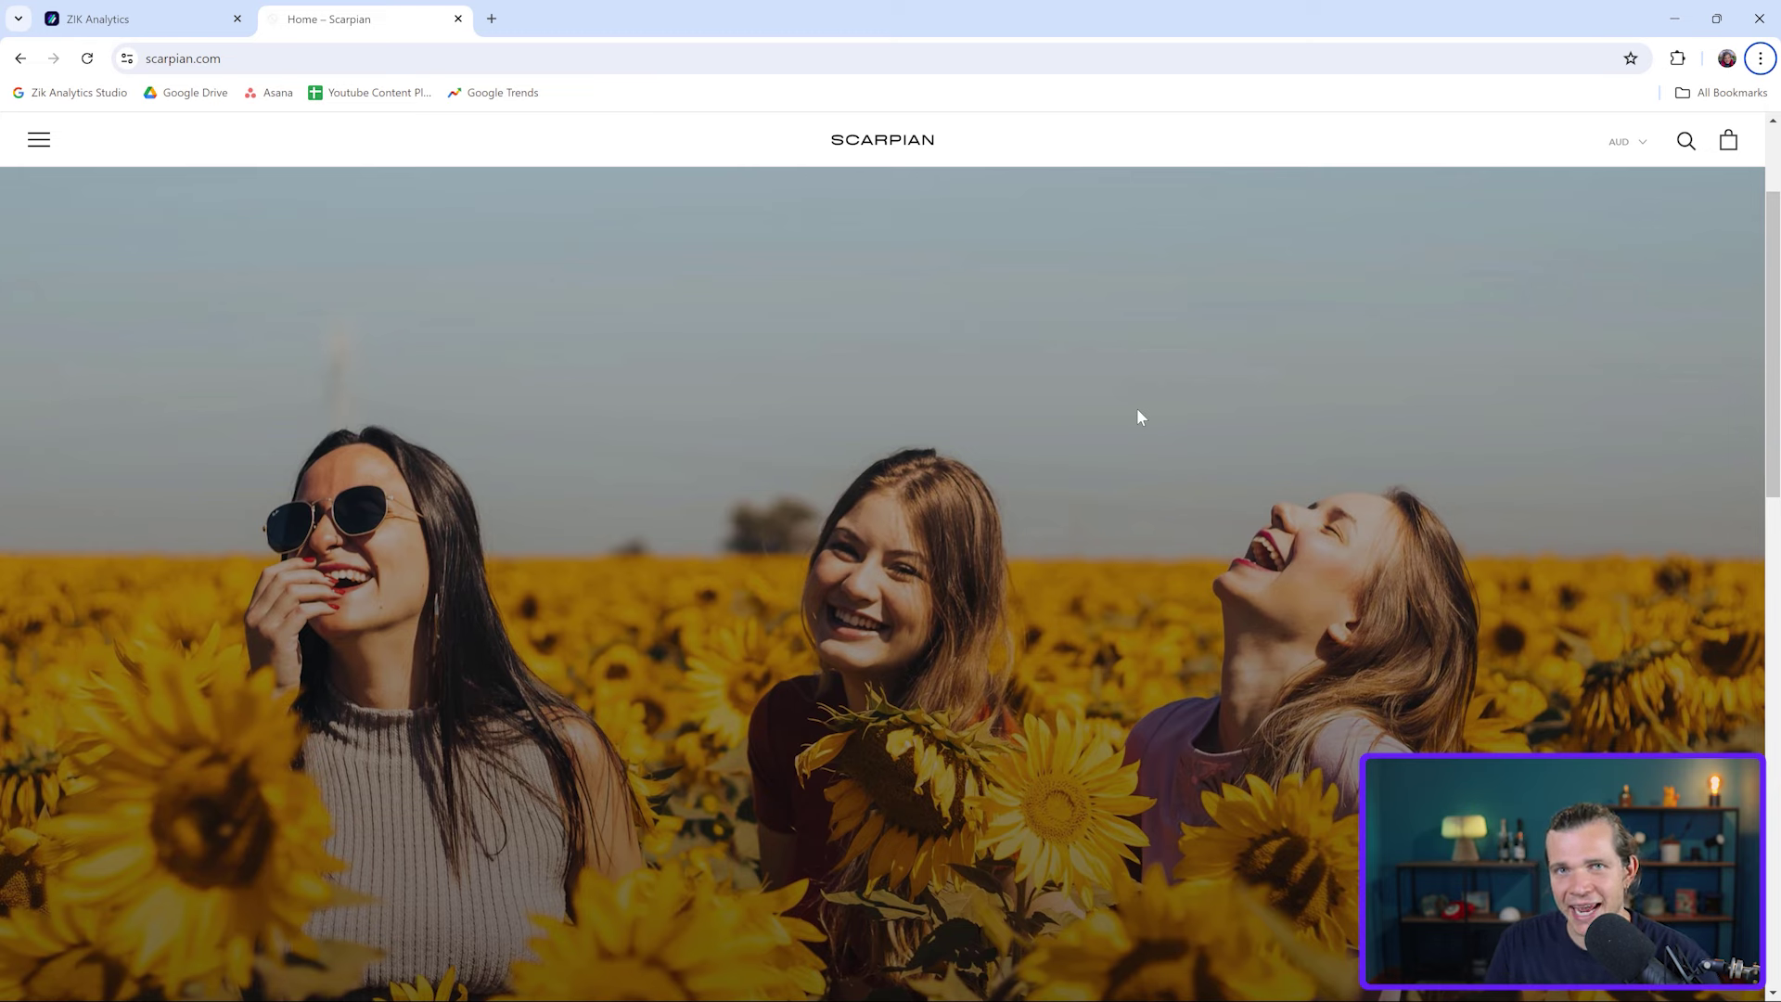
pyautogui.scroll(-4, 1137, 417)
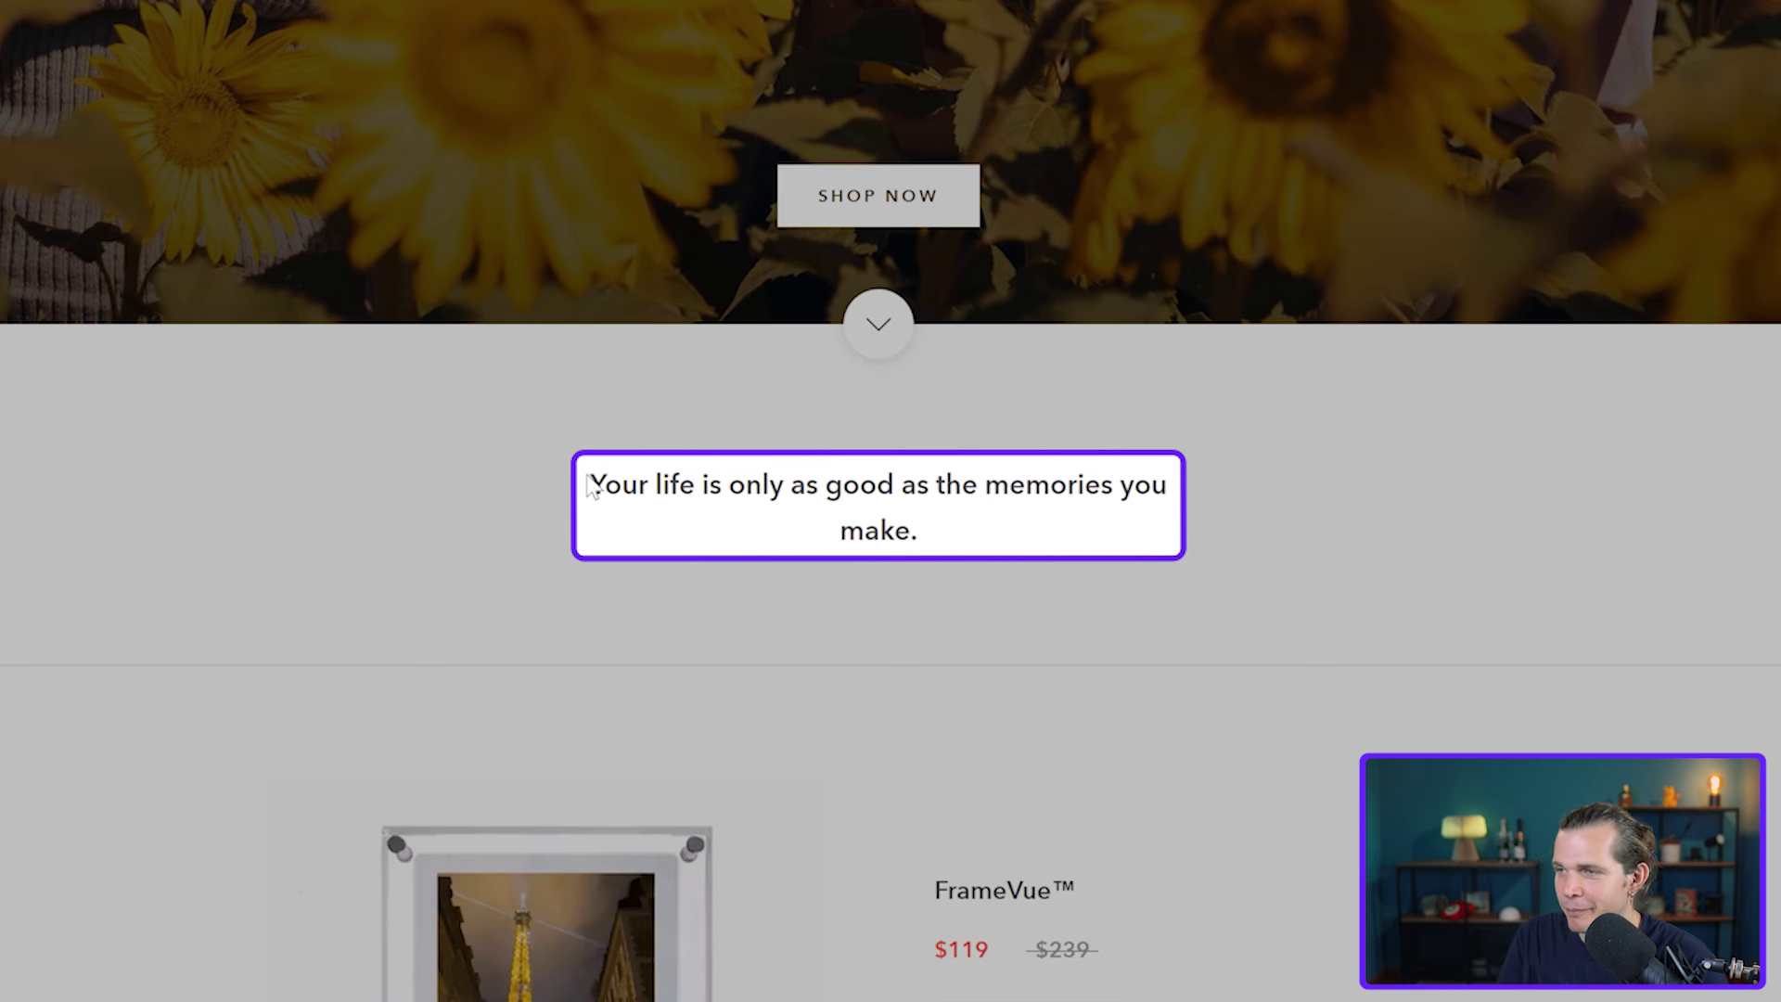
pyautogui.scroll(-3, 954, 548)
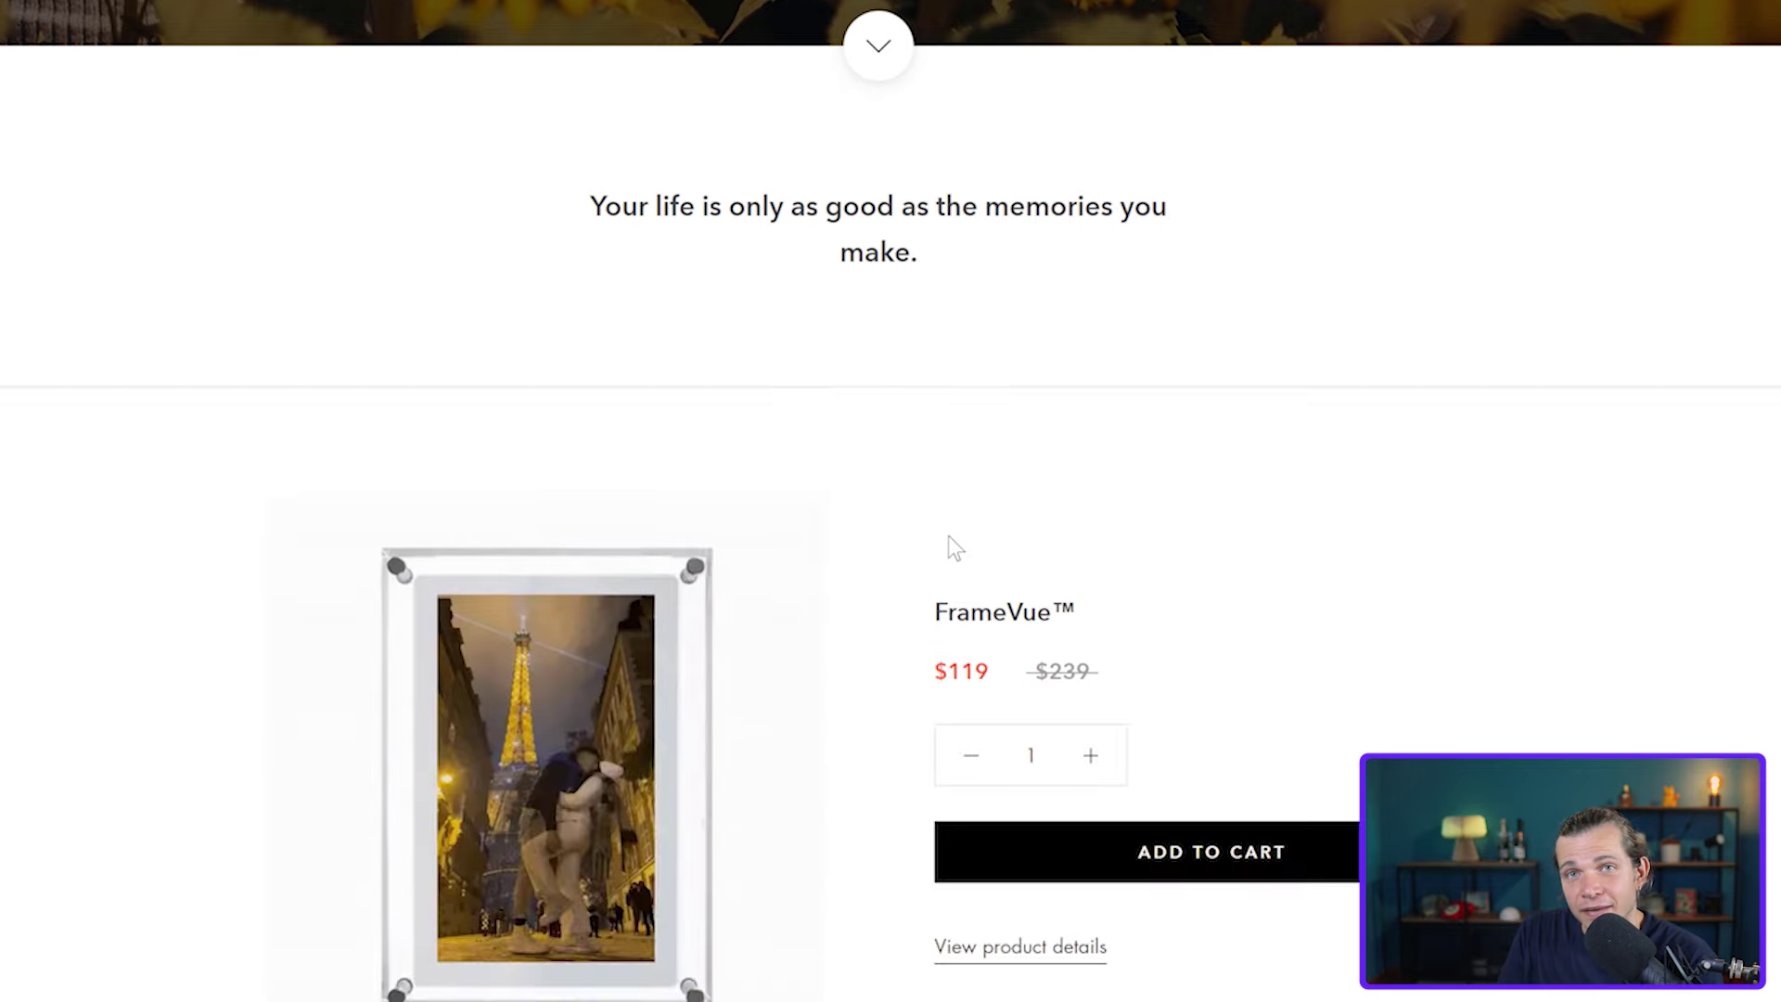
pyautogui.scroll(-3, 853, 524)
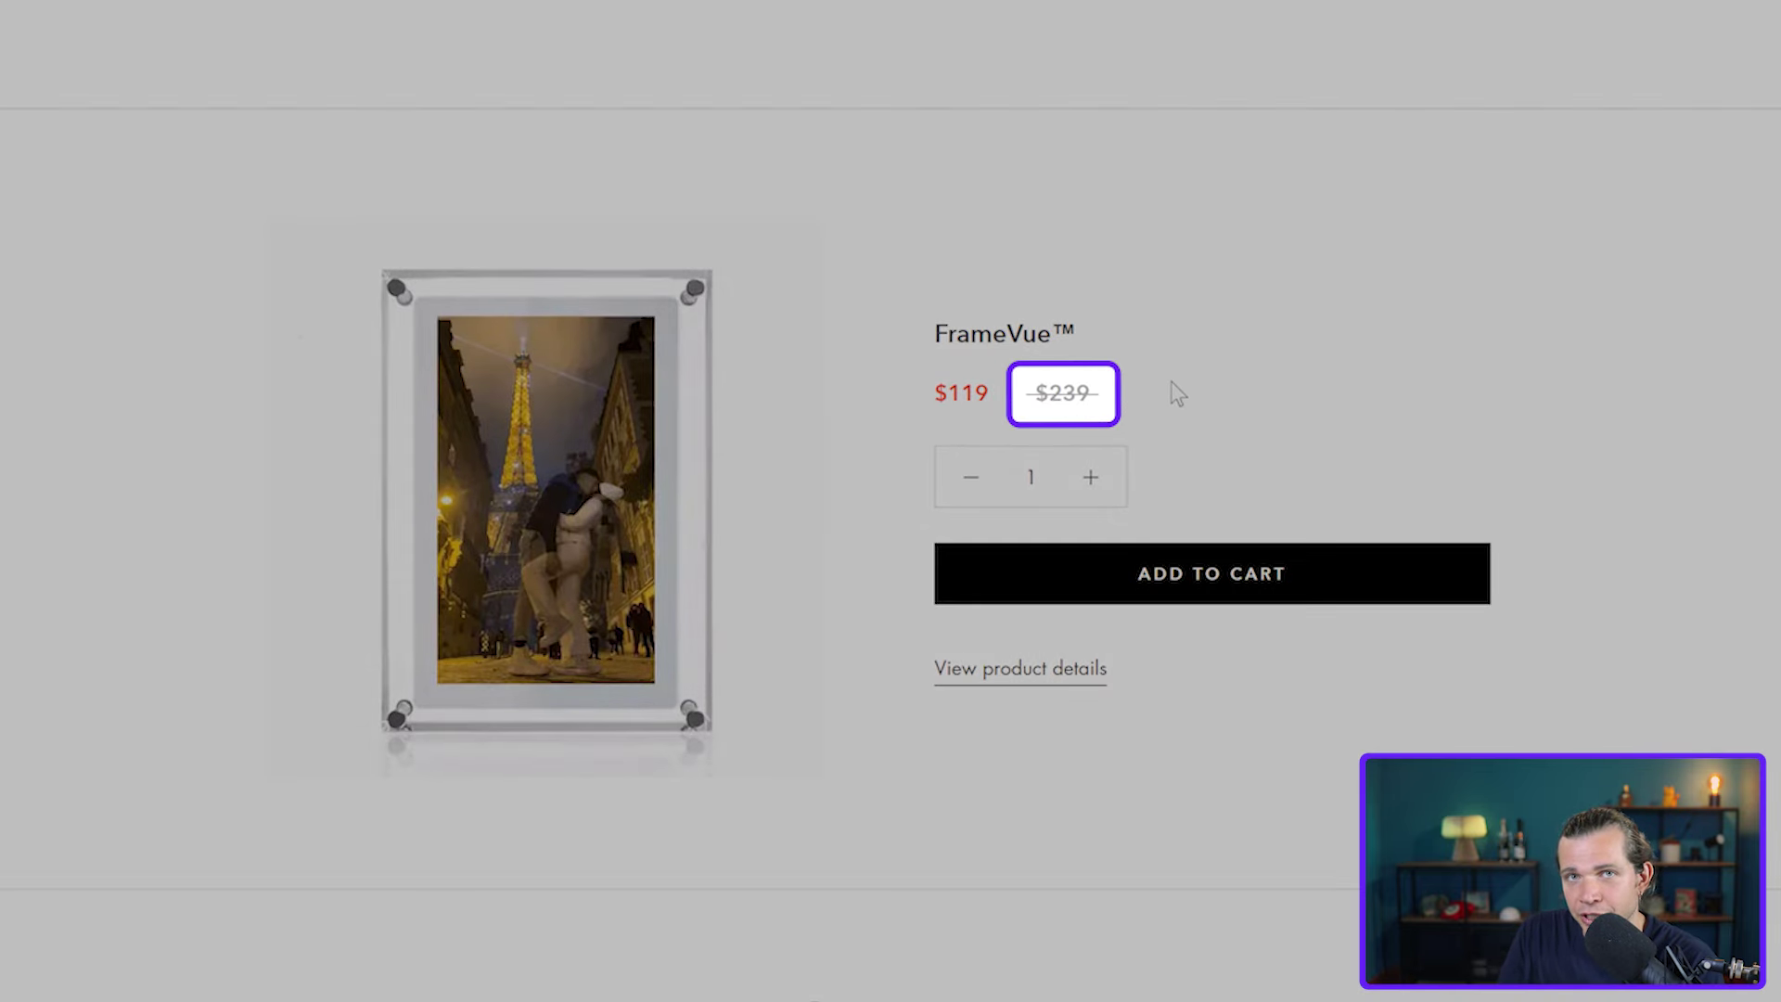
pyautogui.moveTo(1100, 394); pyautogui.dragTo(1030, 394)
pyautogui.click(1114, 406)
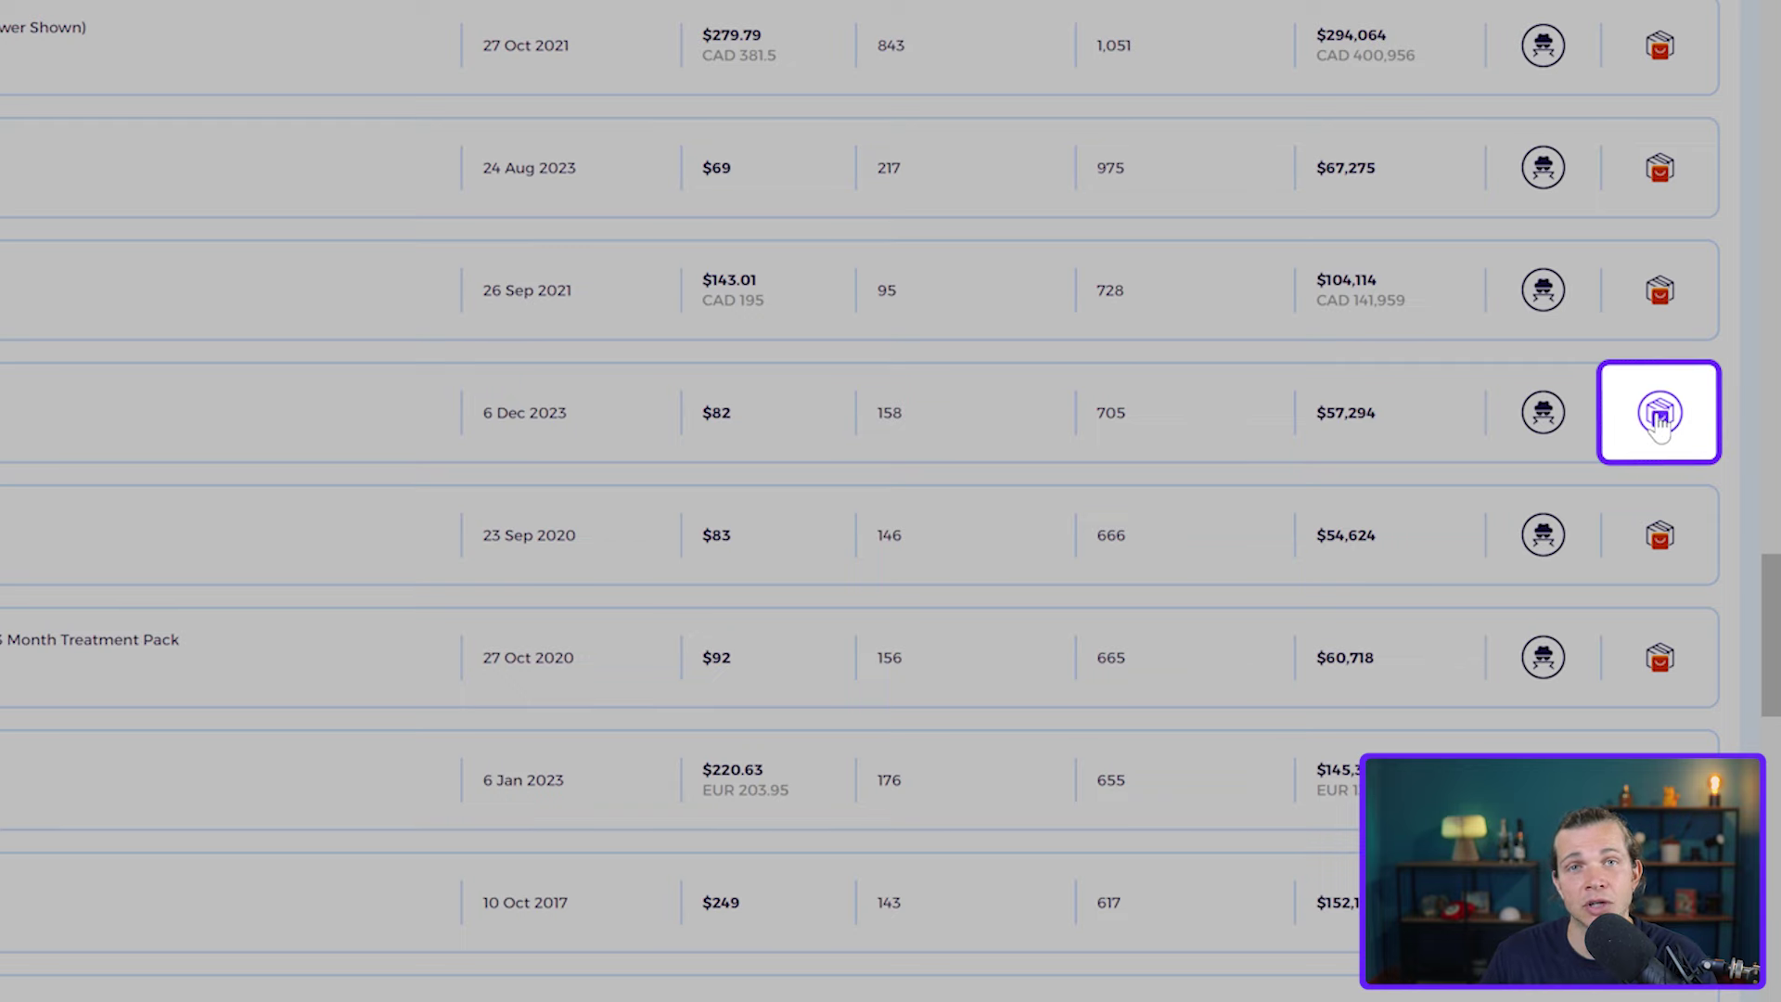
# - Back in the ZIK Analytics product list, look up similar AliExpress products for FrameVue™
pyautogui.click(1660, 417)
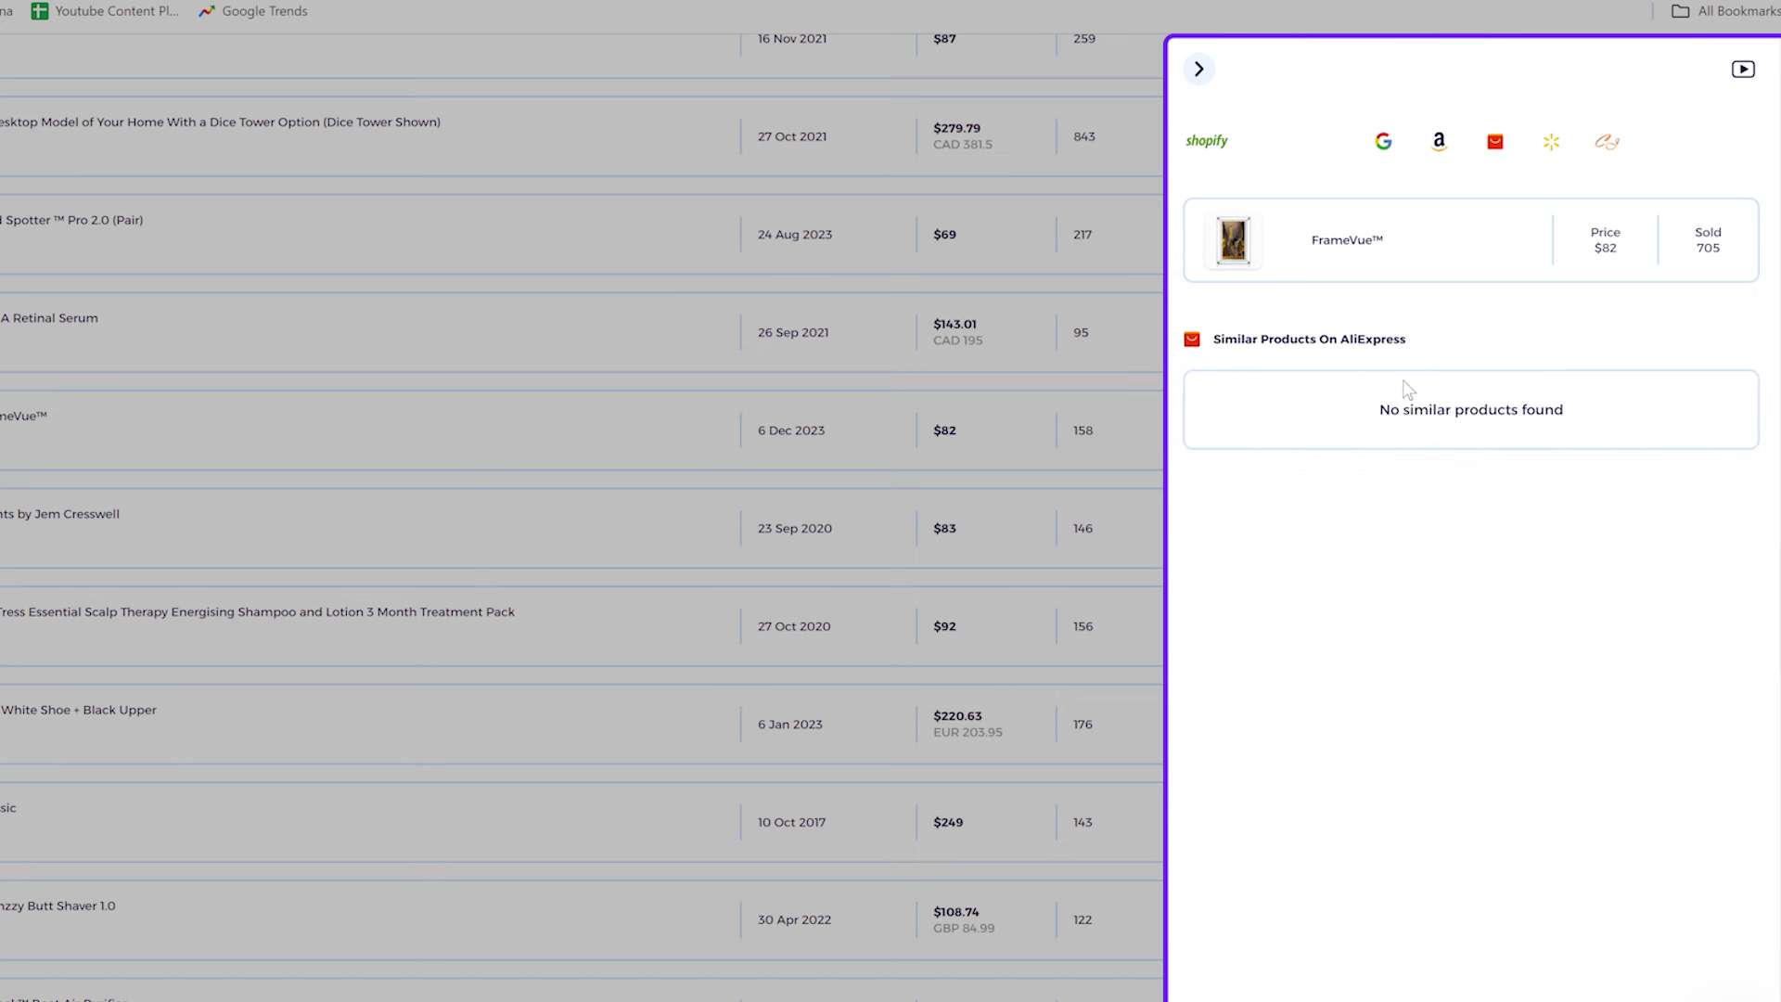
pyautogui.scroll(1, 1408, 389)
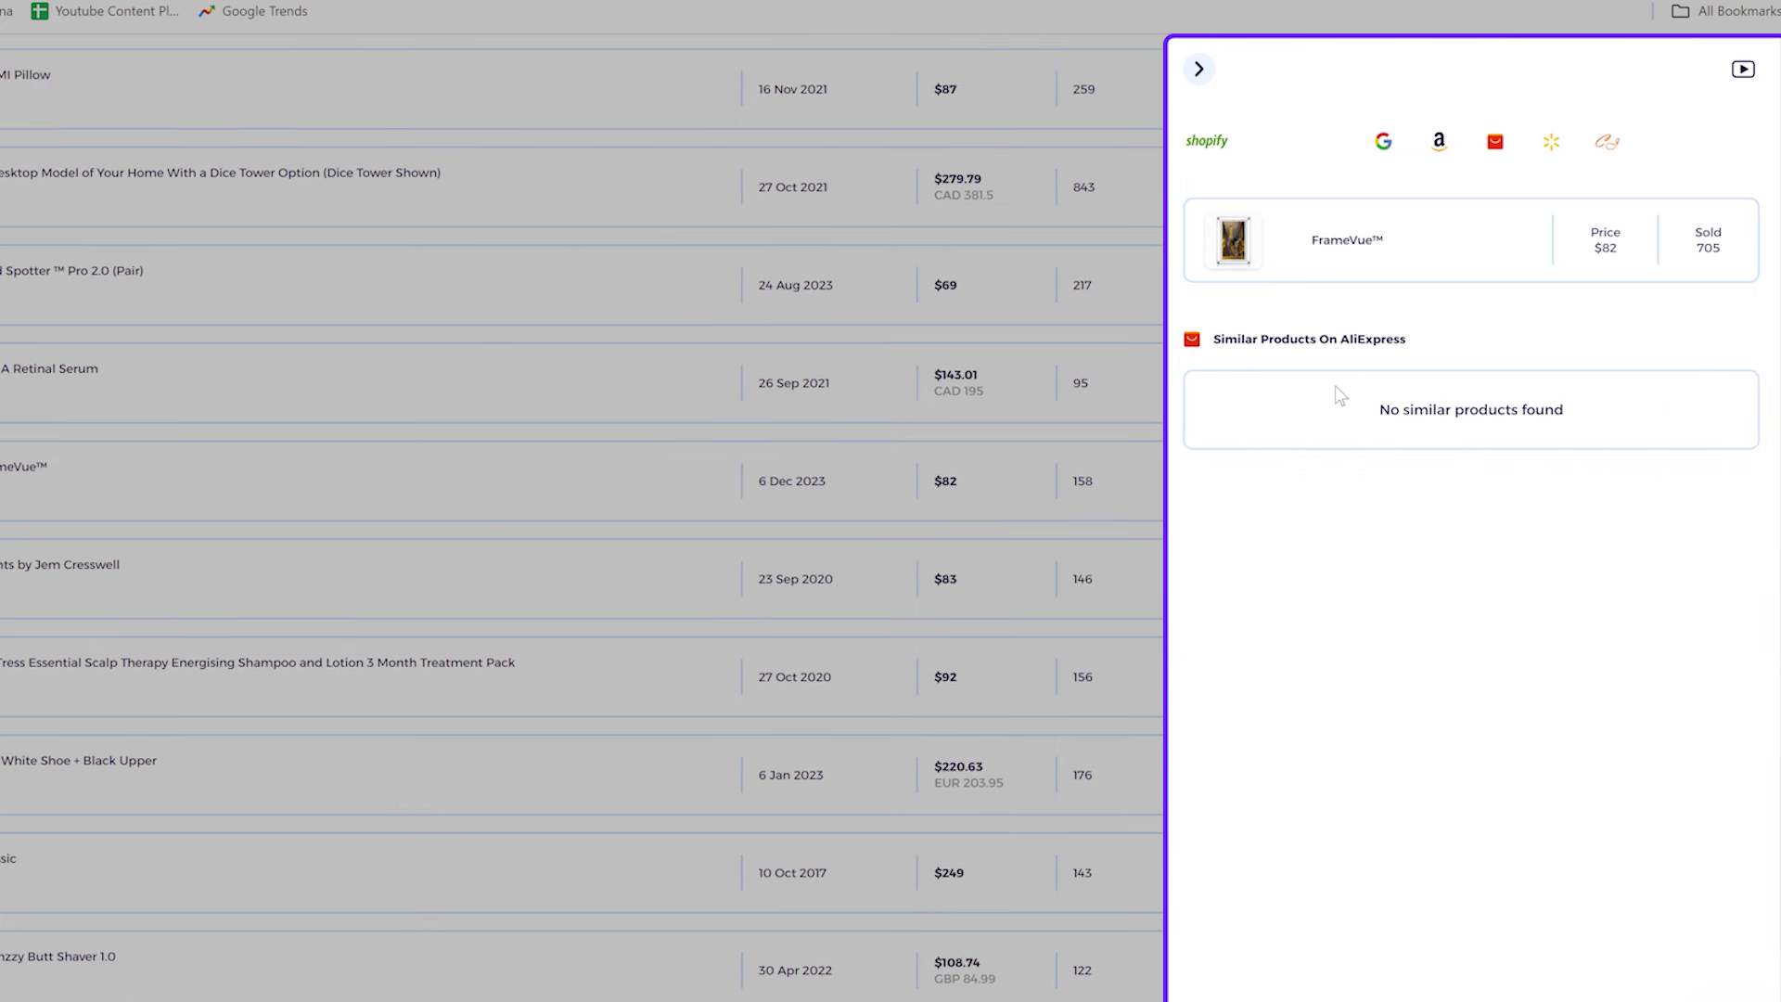
pyautogui.moveTo(1391, 409); pyautogui.dragTo(1527, 366)
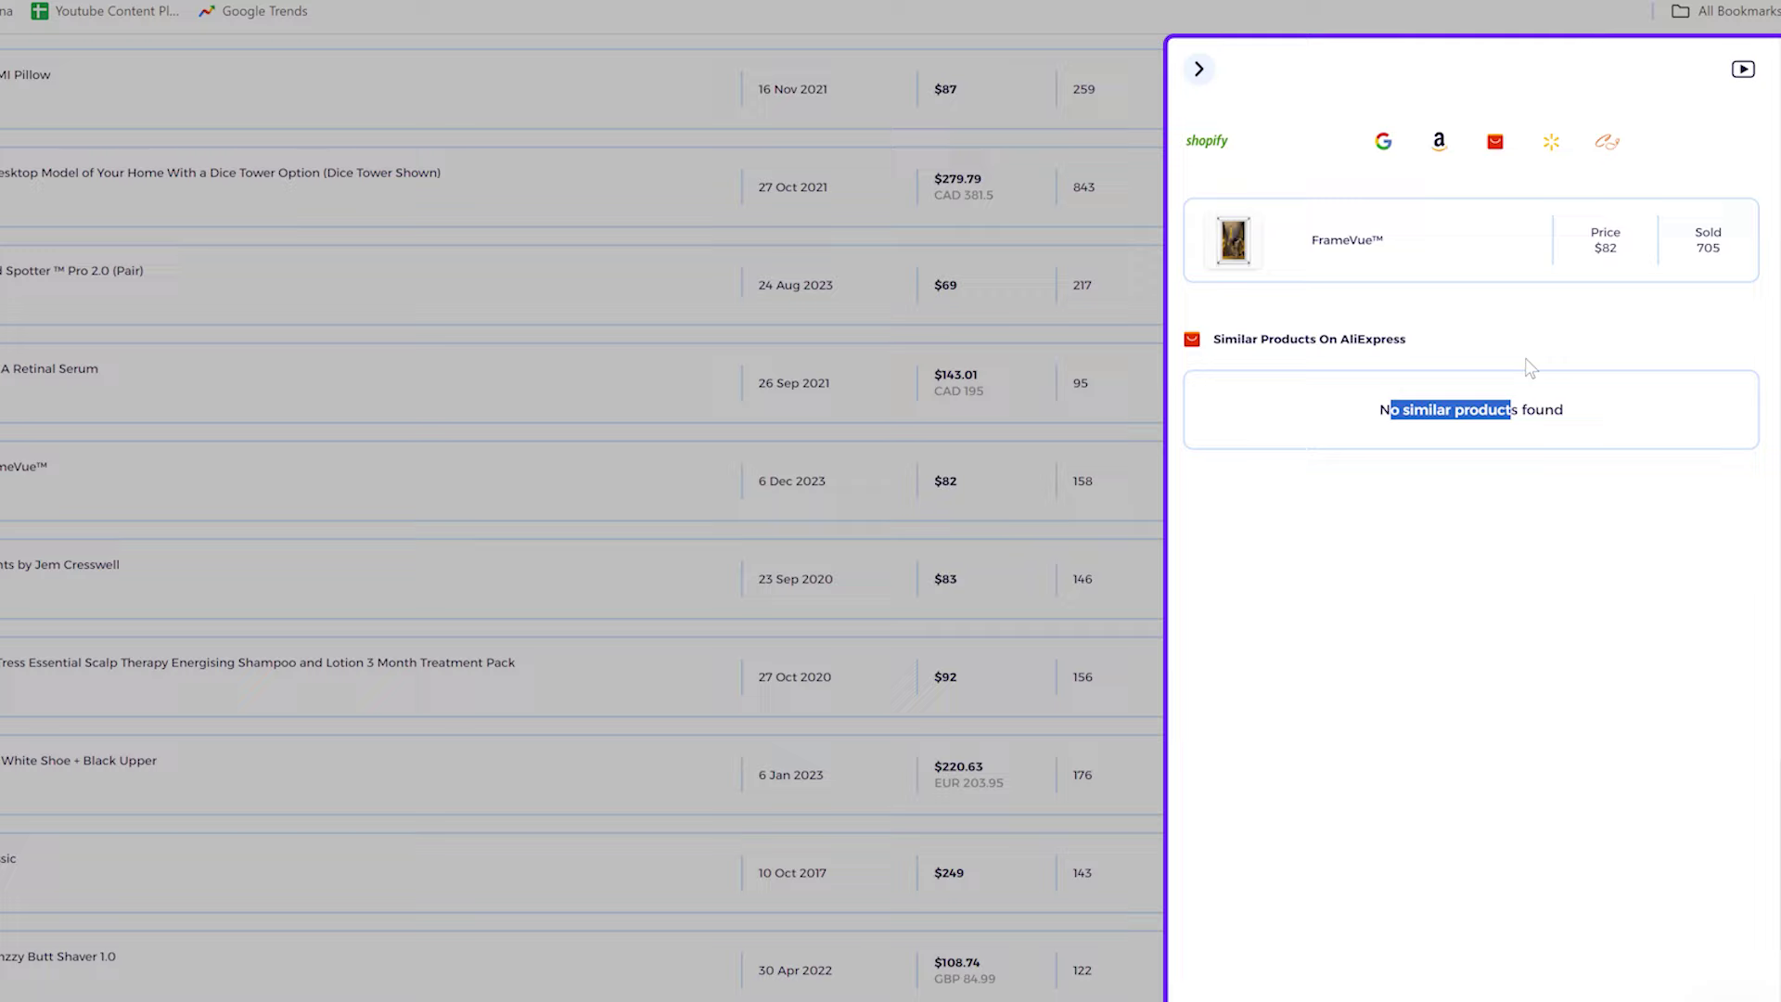
# - Open AliExpress from the similar-products lookup and search for "digital photo frame" in place of the FrameVue™ brand name
pyautogui.click(1488, 145)
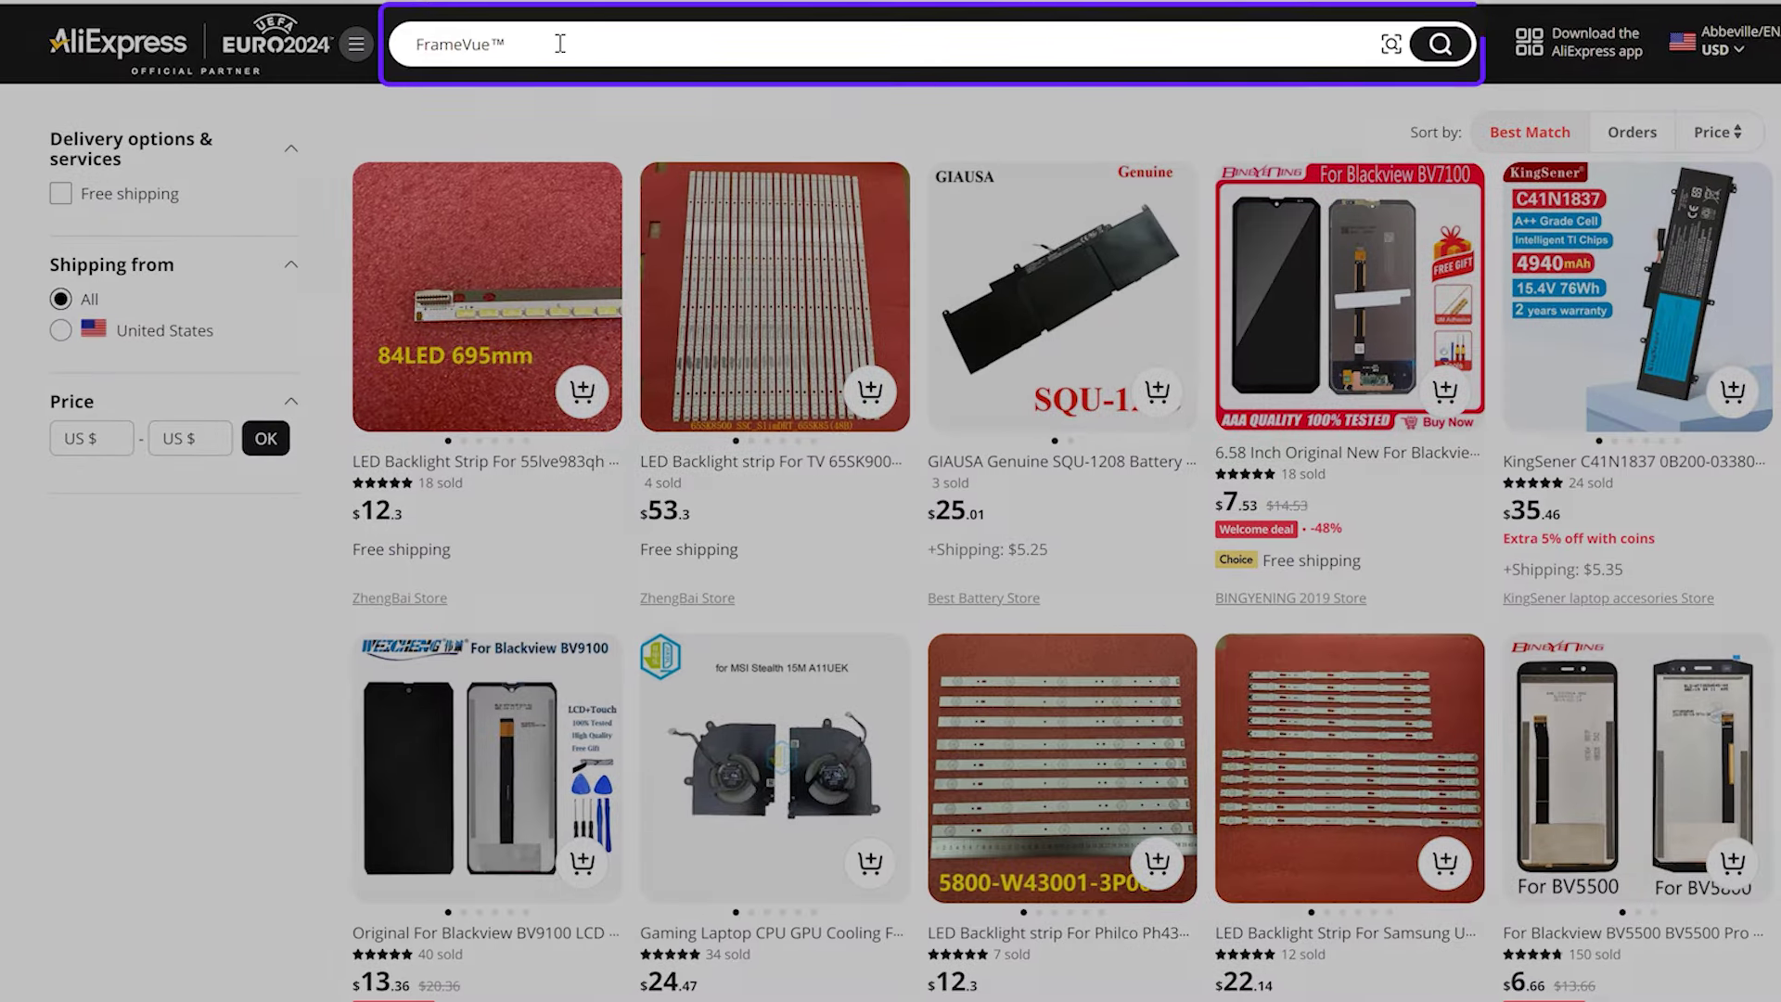
pyautogui.doubleClick(566, 43)
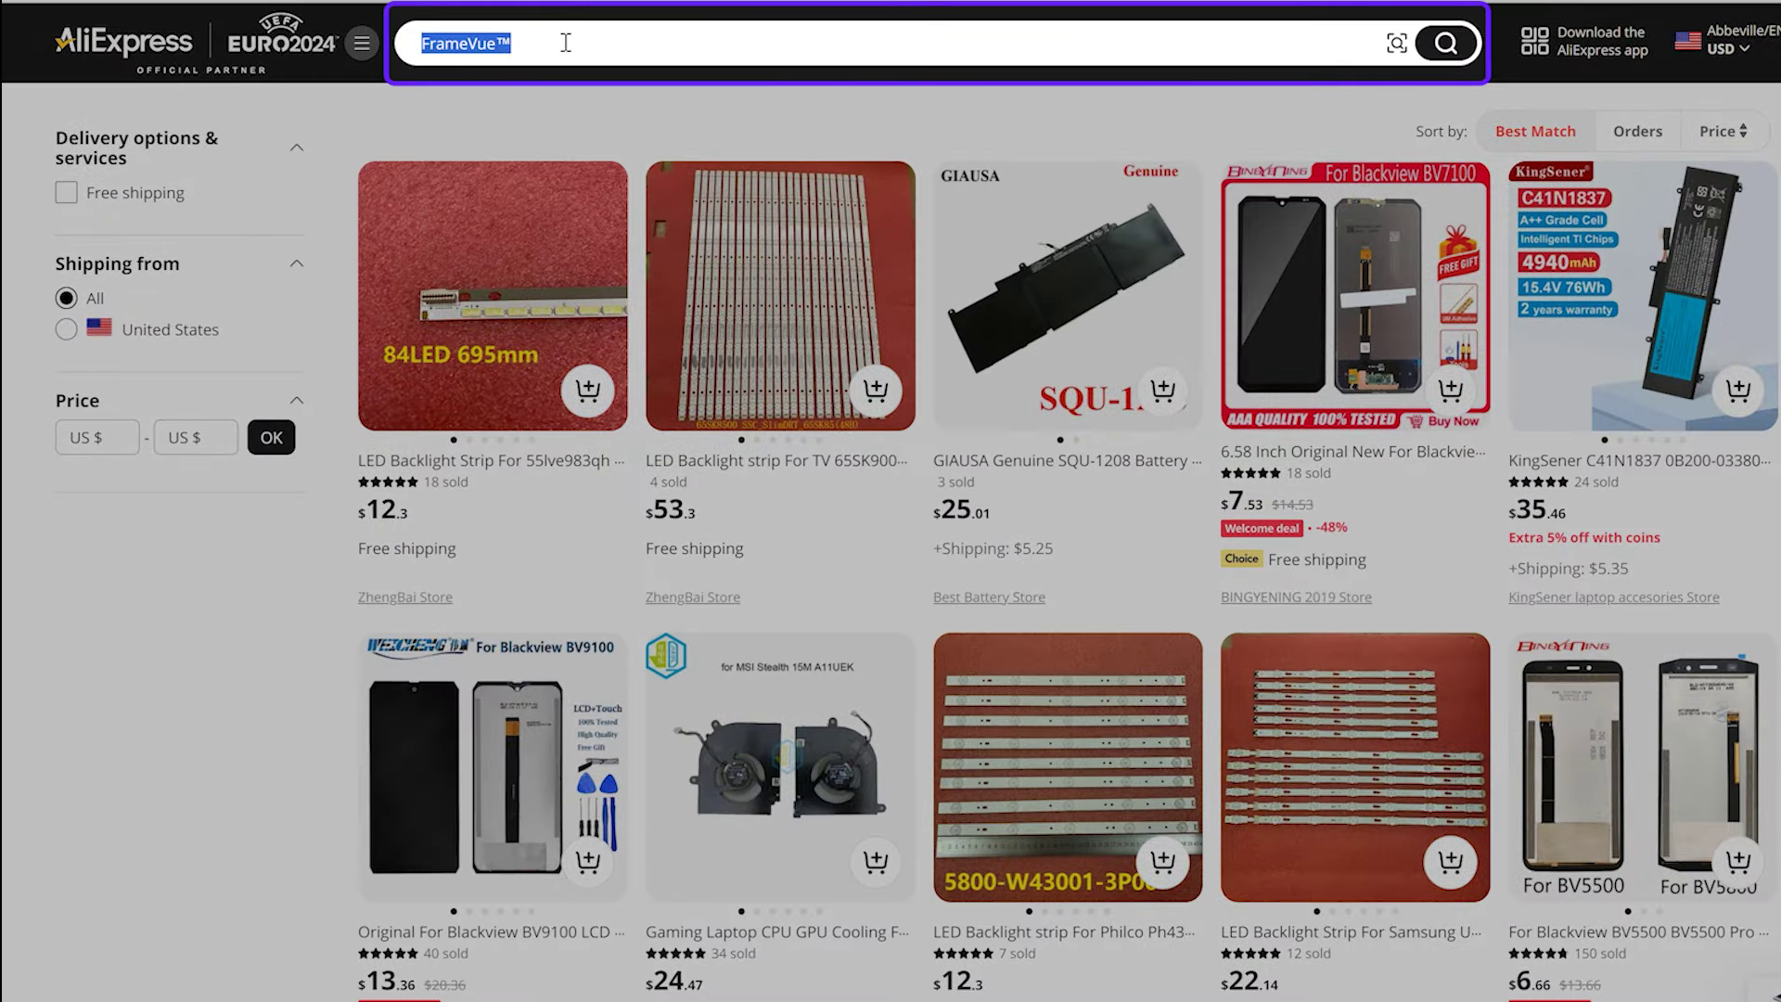
pyautogui.write('digital photo')
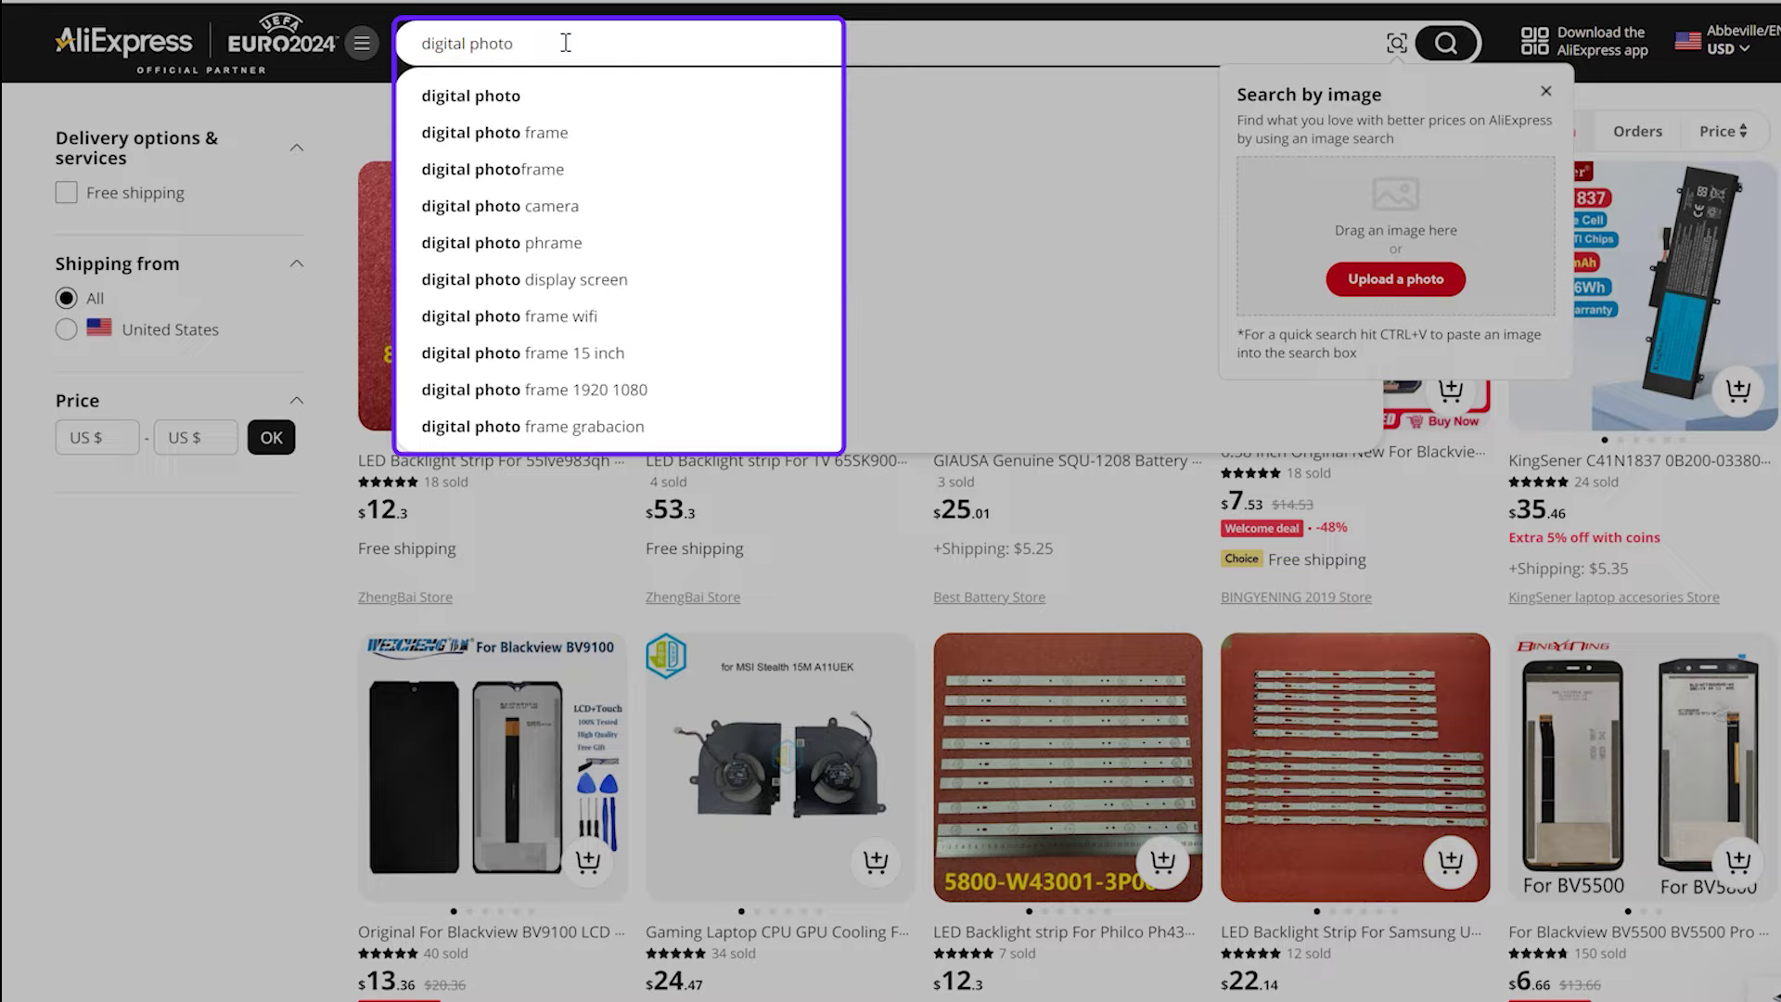
pyautogui.press('Down')
pyautogui.press('Down')
pyautogui.press('Return')
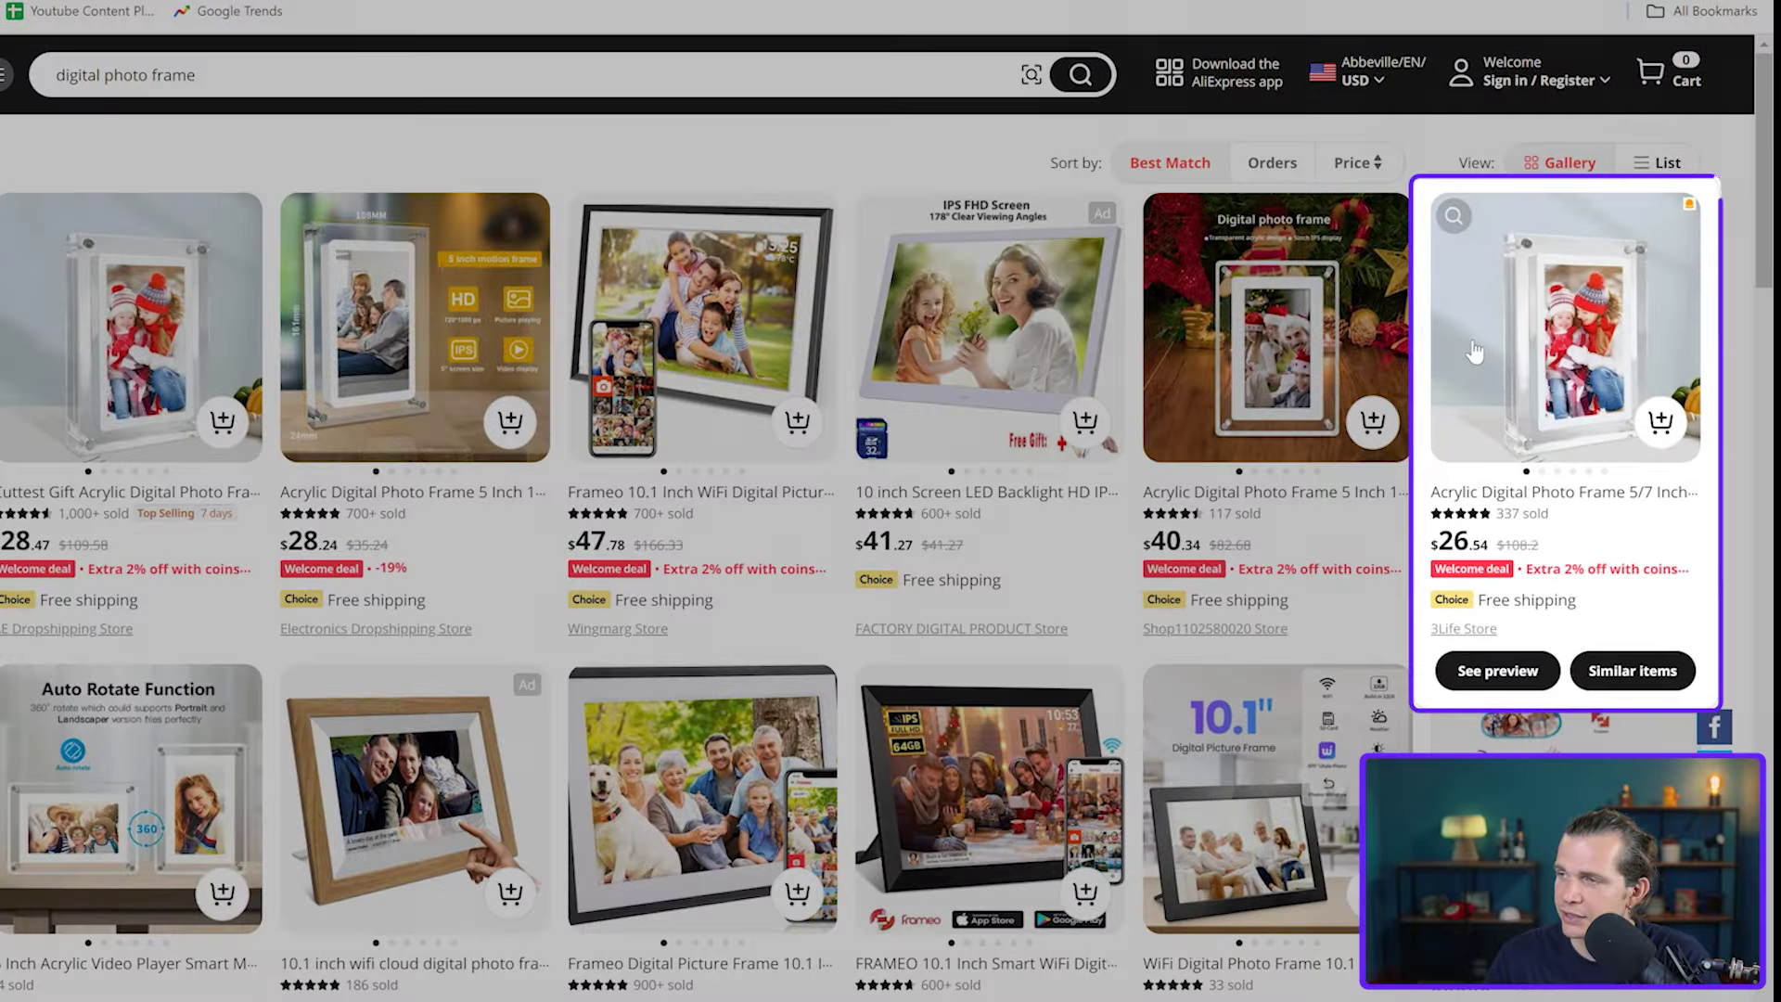
# - Open an acrylic digital photo frame listing from the search results and examine its options, price and crossed-out price
pyautogui.click(1532, 376)
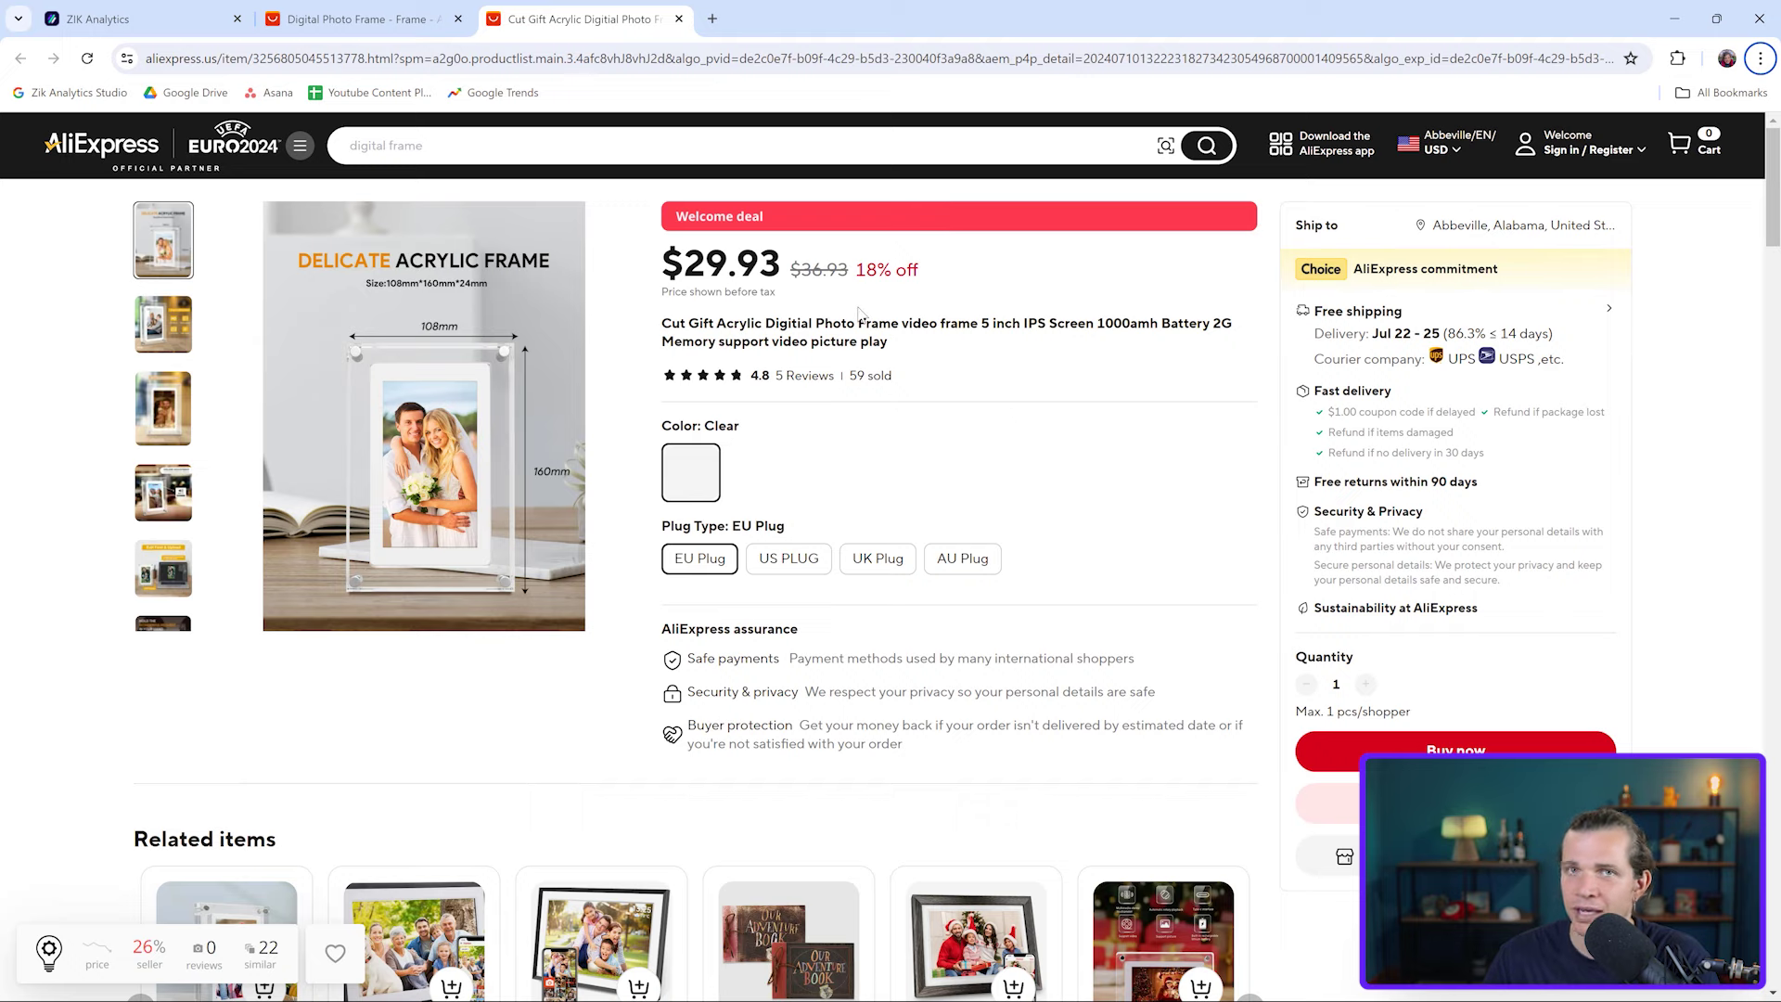
pyautogui.scroll(-2, 858, 313)
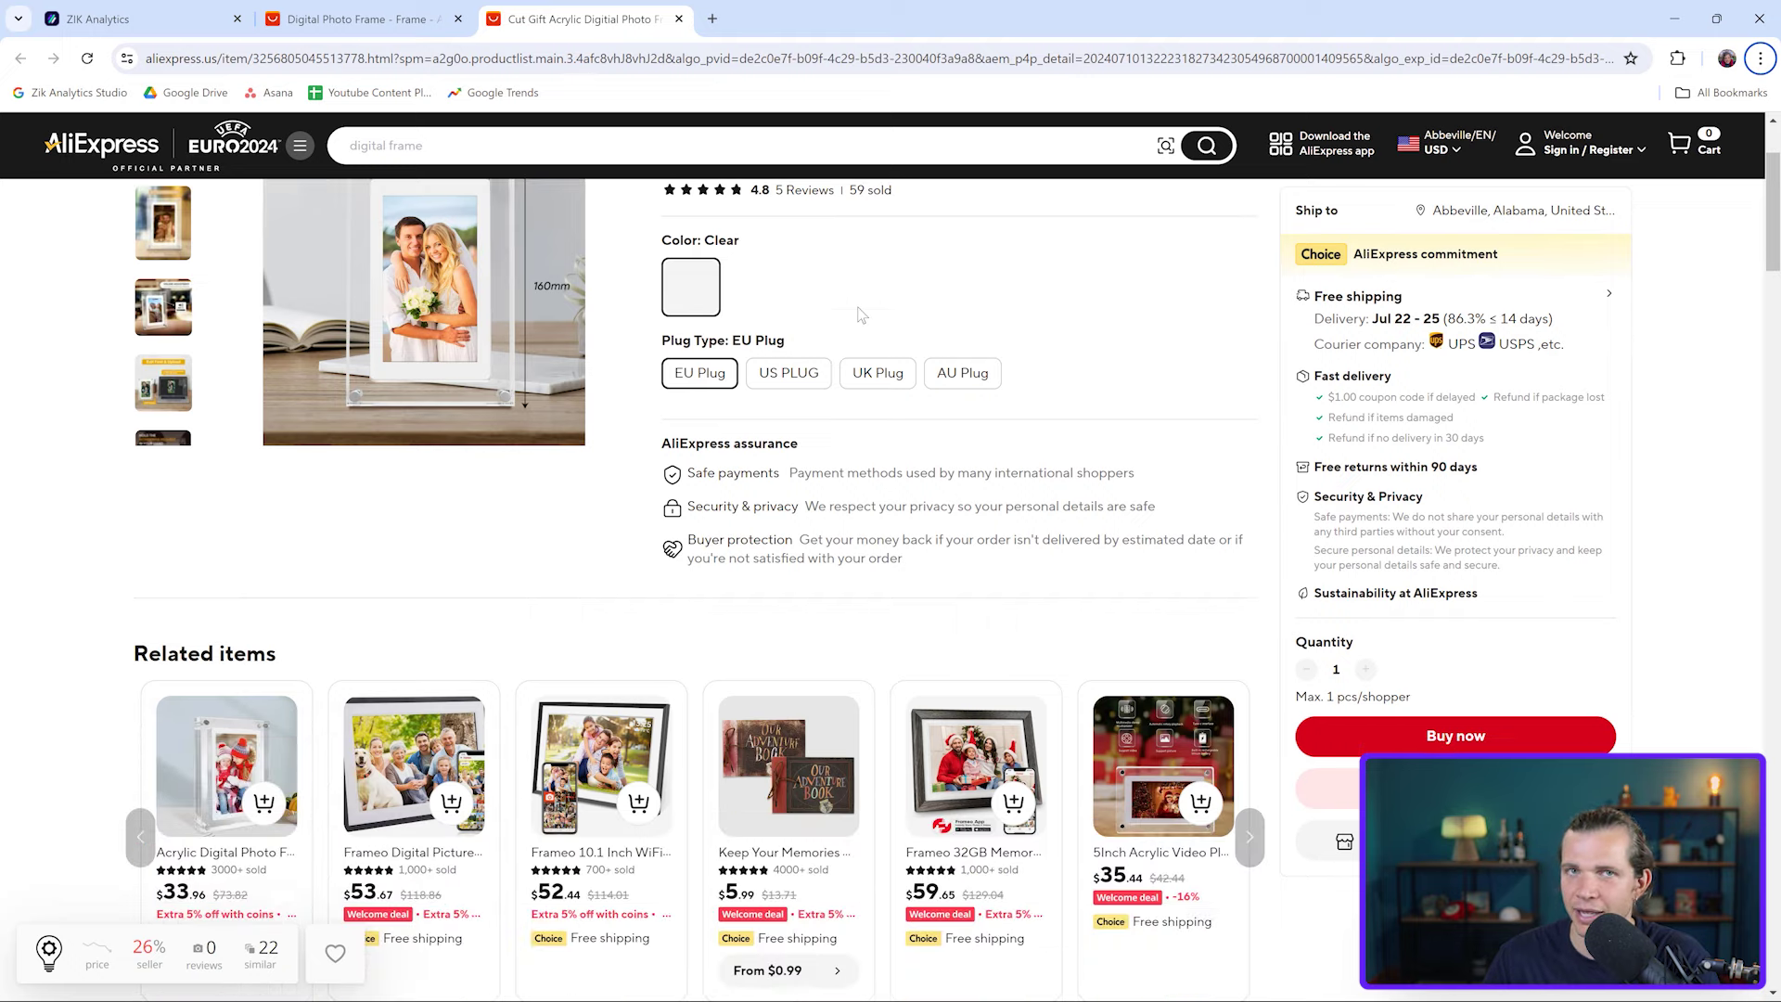
pyautogui.scroll(2, 835, 288)
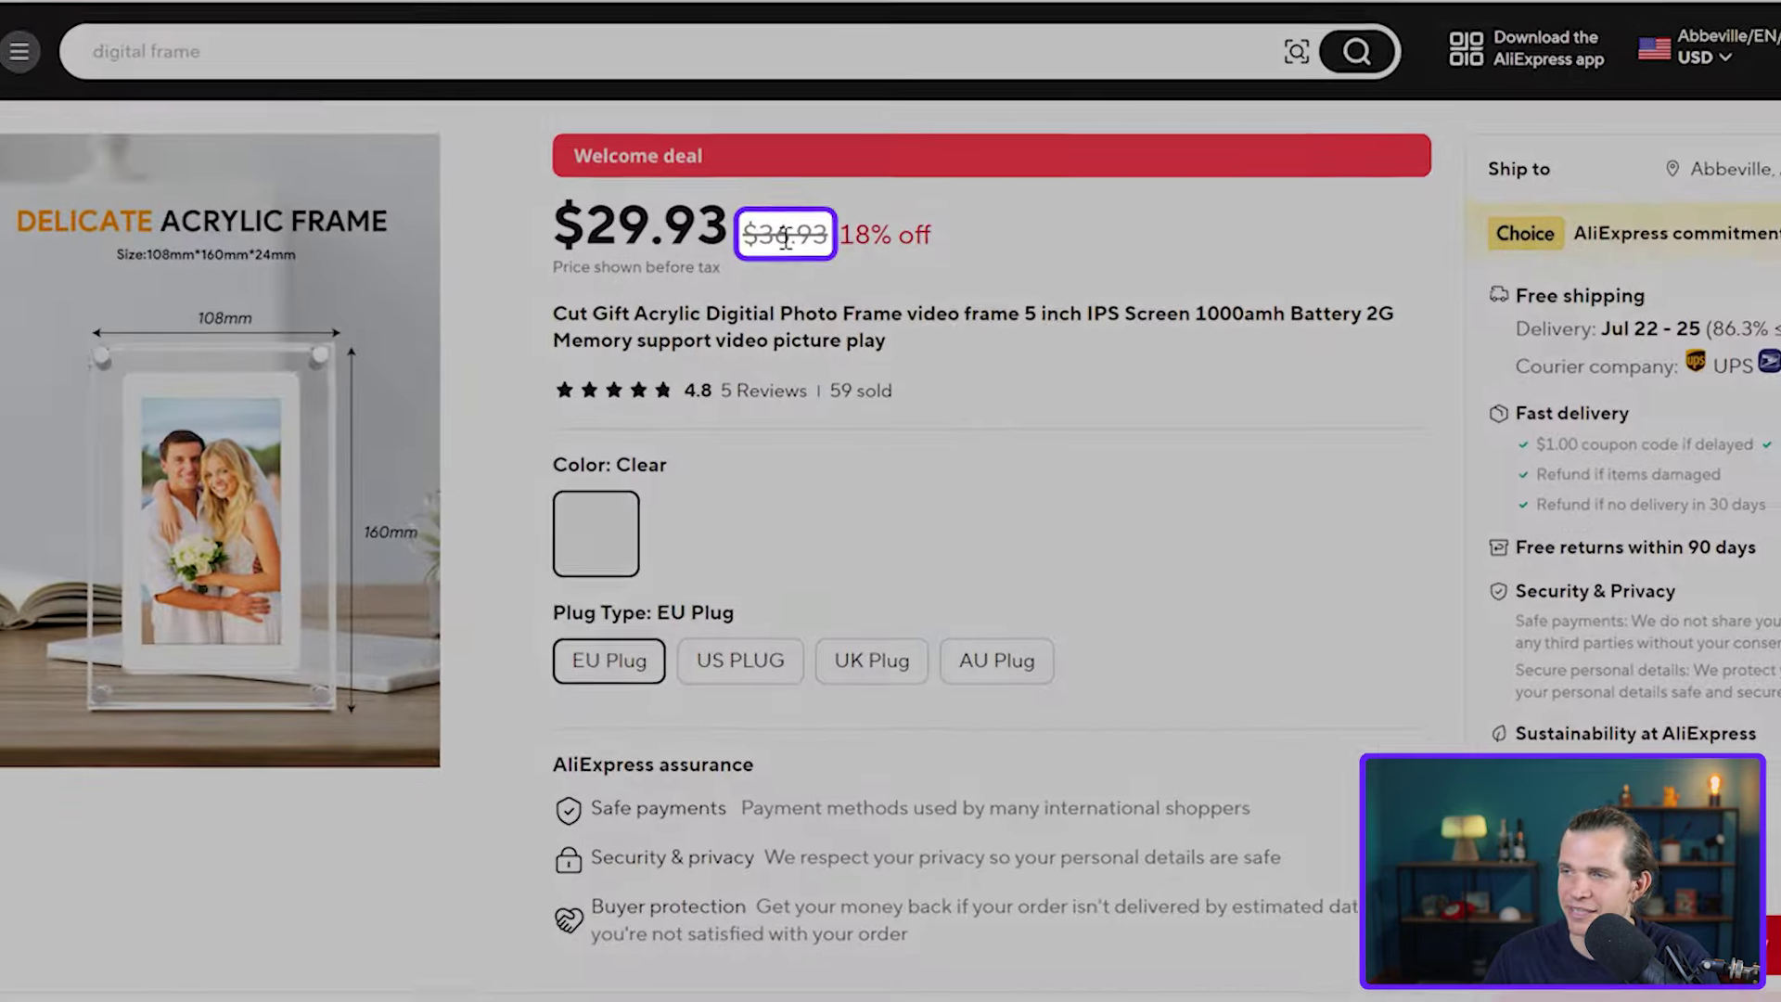
pyautogui.doubleClick(785, 239)
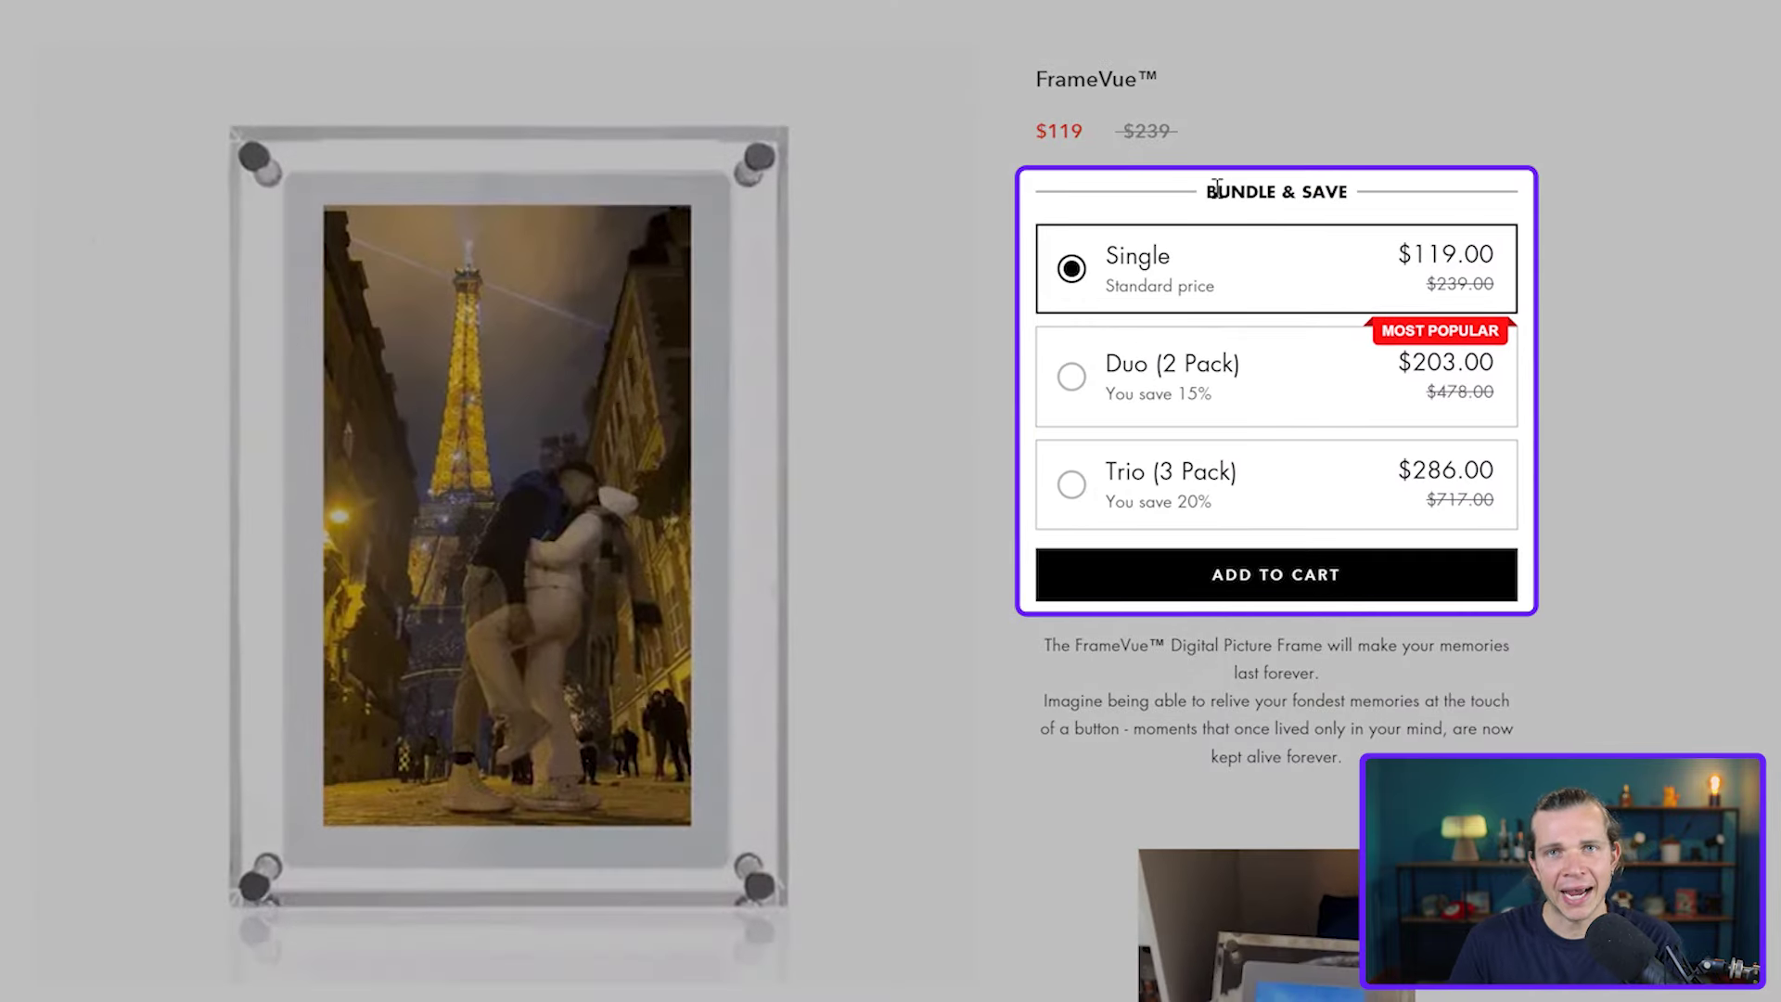
# - Examine the Bundle & Save offers on Scarpian's FrameVue™ product page
pyautogui.moveTo(1213, 190); pyautogui.dragTo(1364, 199)
pyautogui.click(993, 60)
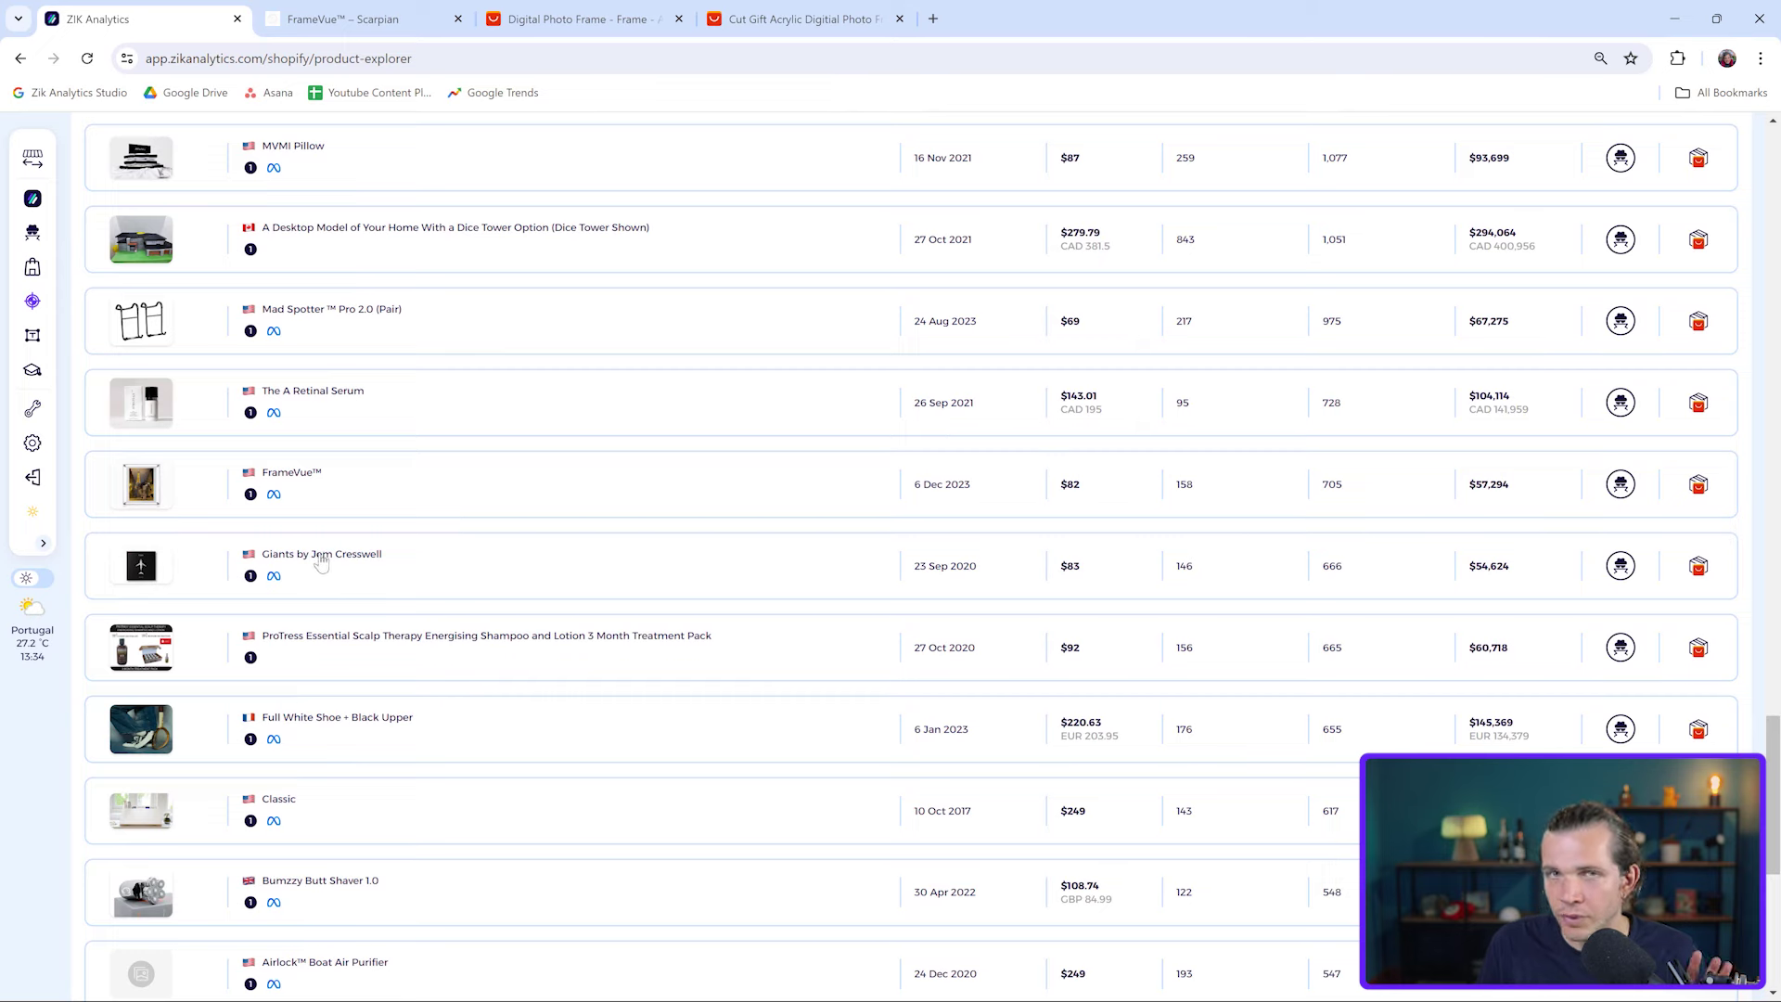
# - Open the sales tracker for the FrameVue™ store from the ZIK Analytics product list and check its sales for the last 30 days
pyautogui.click(1620, 485)
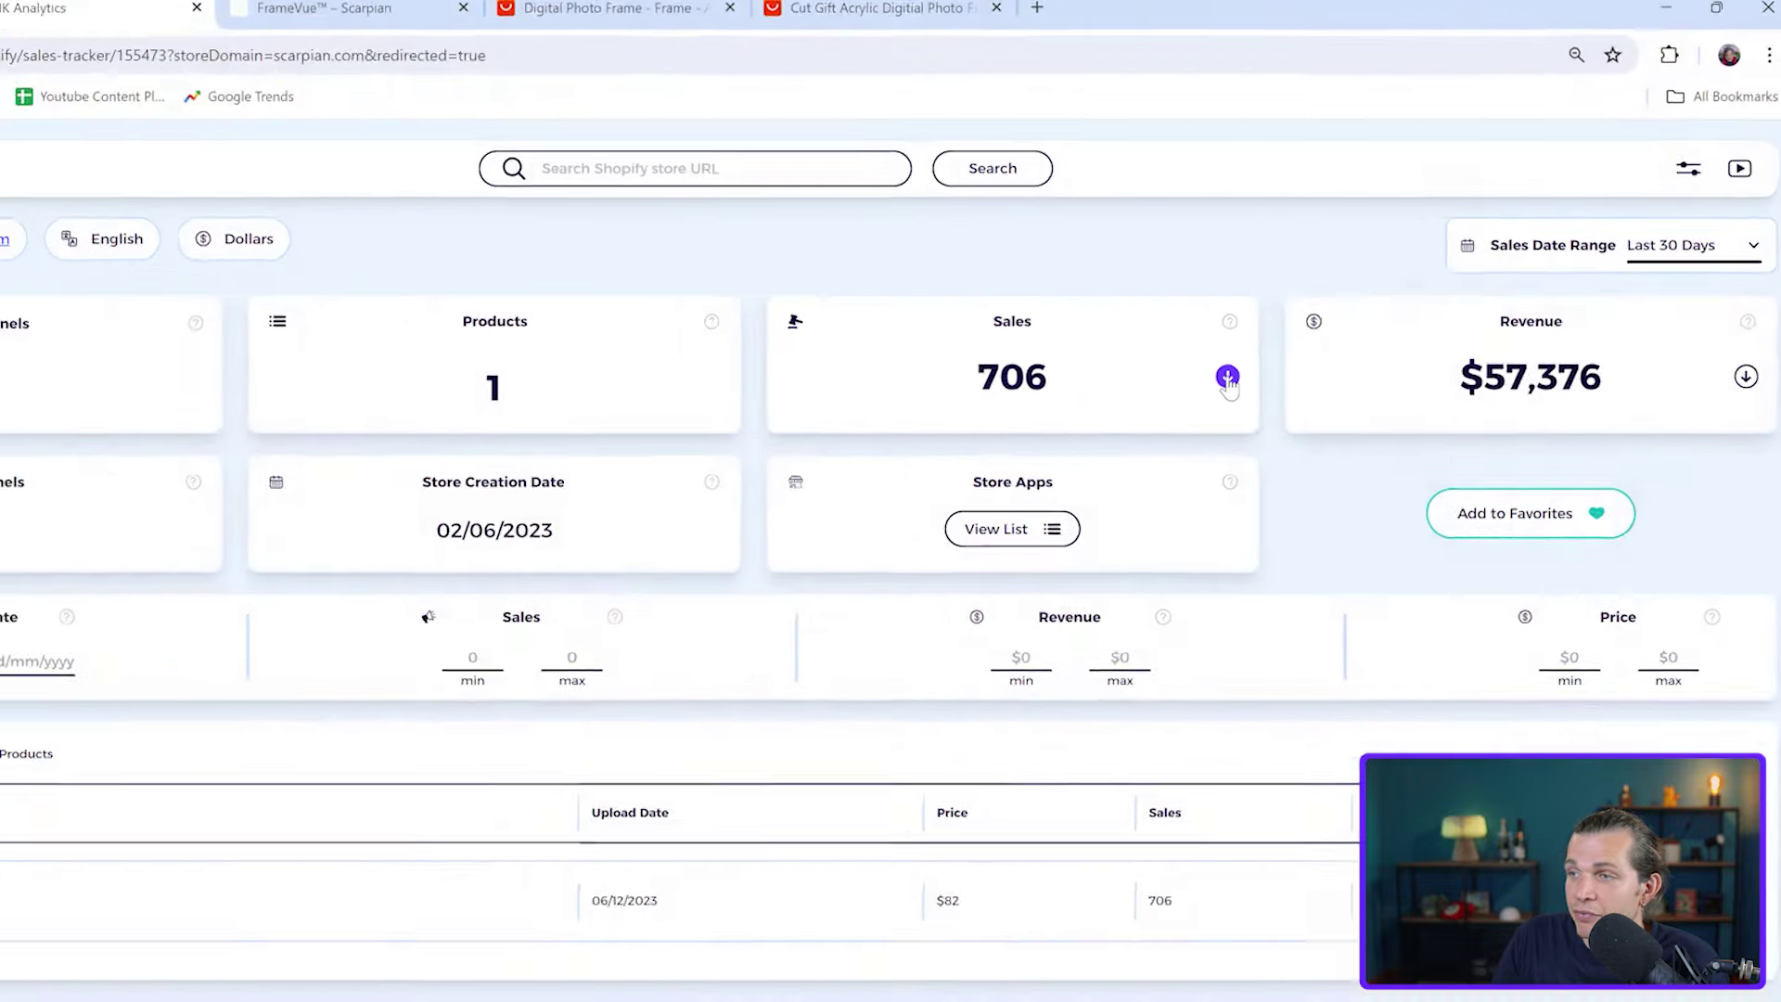
pyautogui.click(1228, 377)
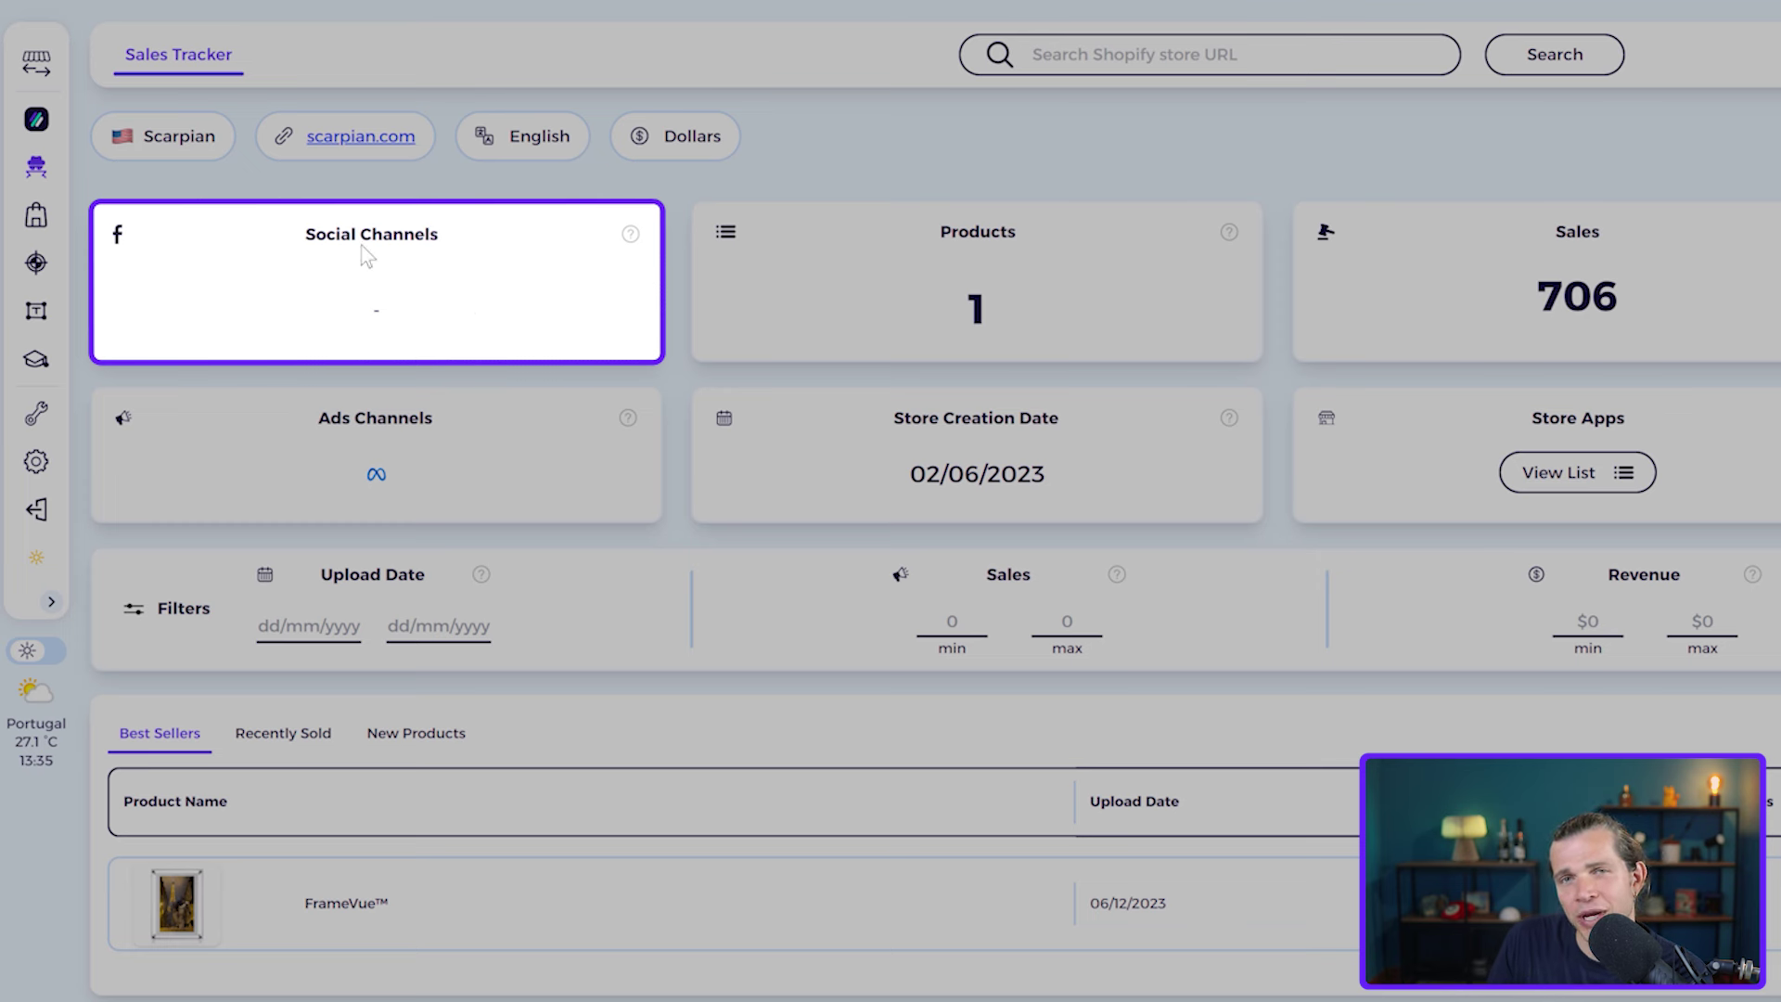
# - Check which social channels and ads channels the sales tracker reports for the Scarpian store
pyautogui.moveTo(295, 232); pyautogui.dragTo(422, 316)
pyautogui.doubleClick(409, 321)
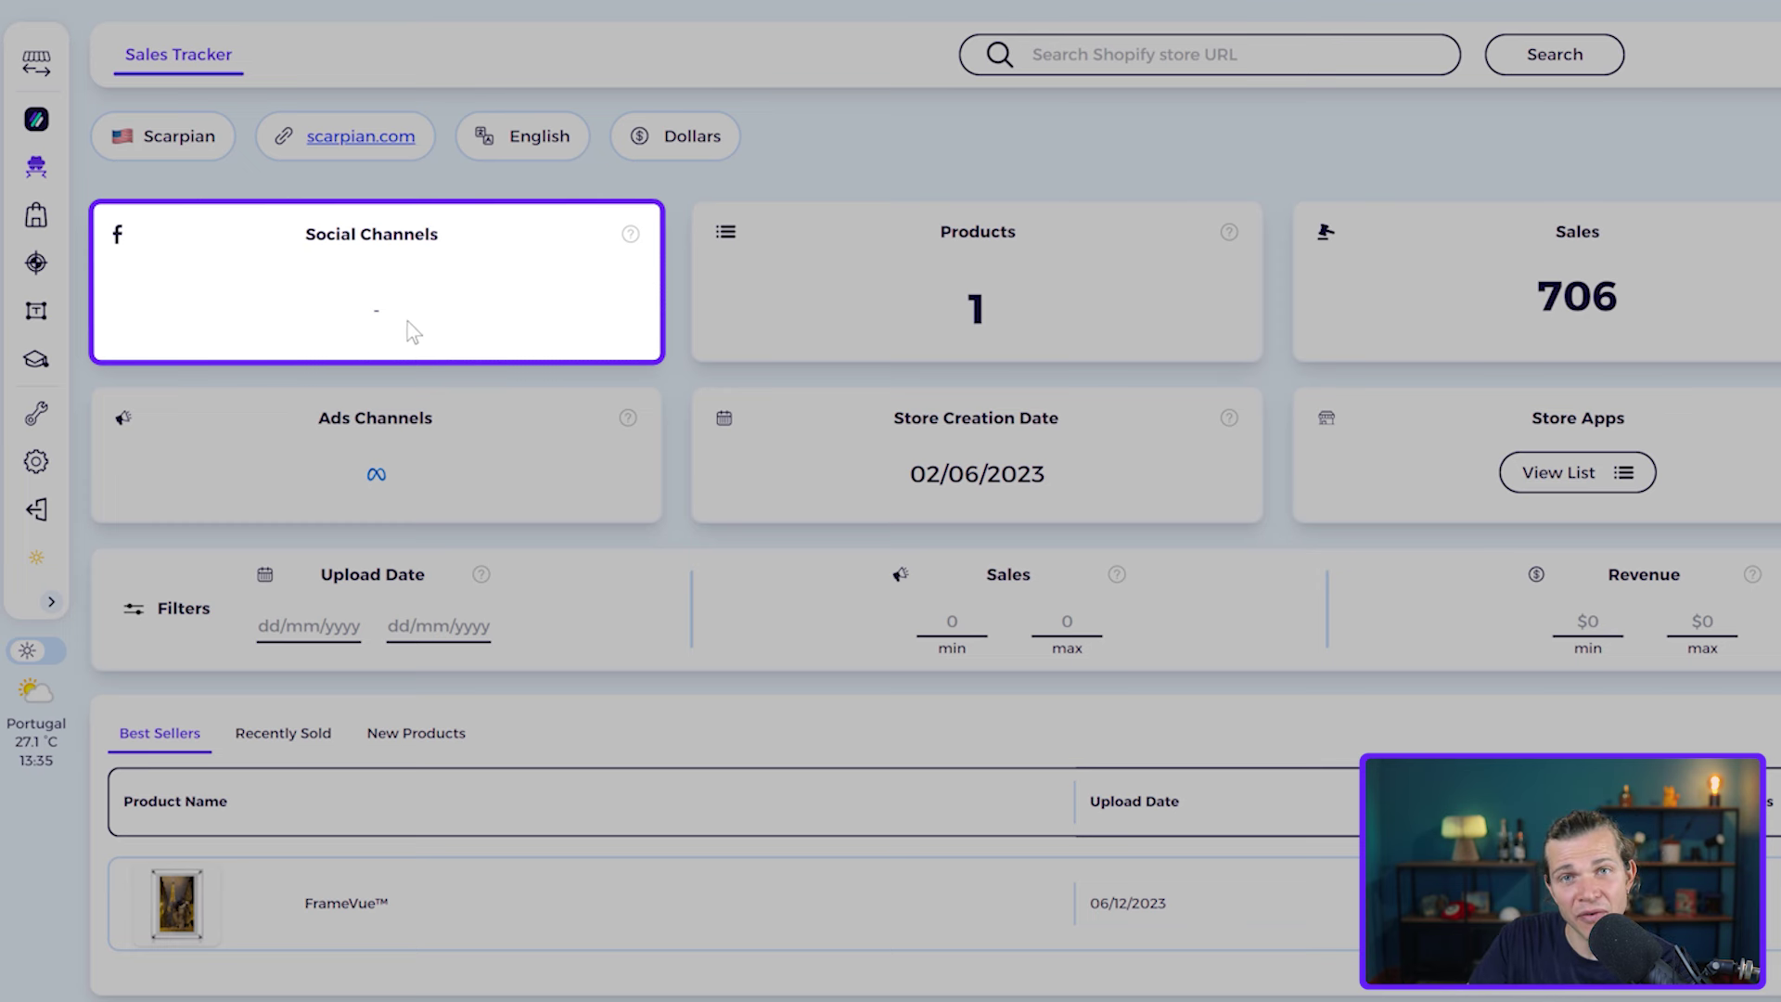
pyautogui.click(377, 261)
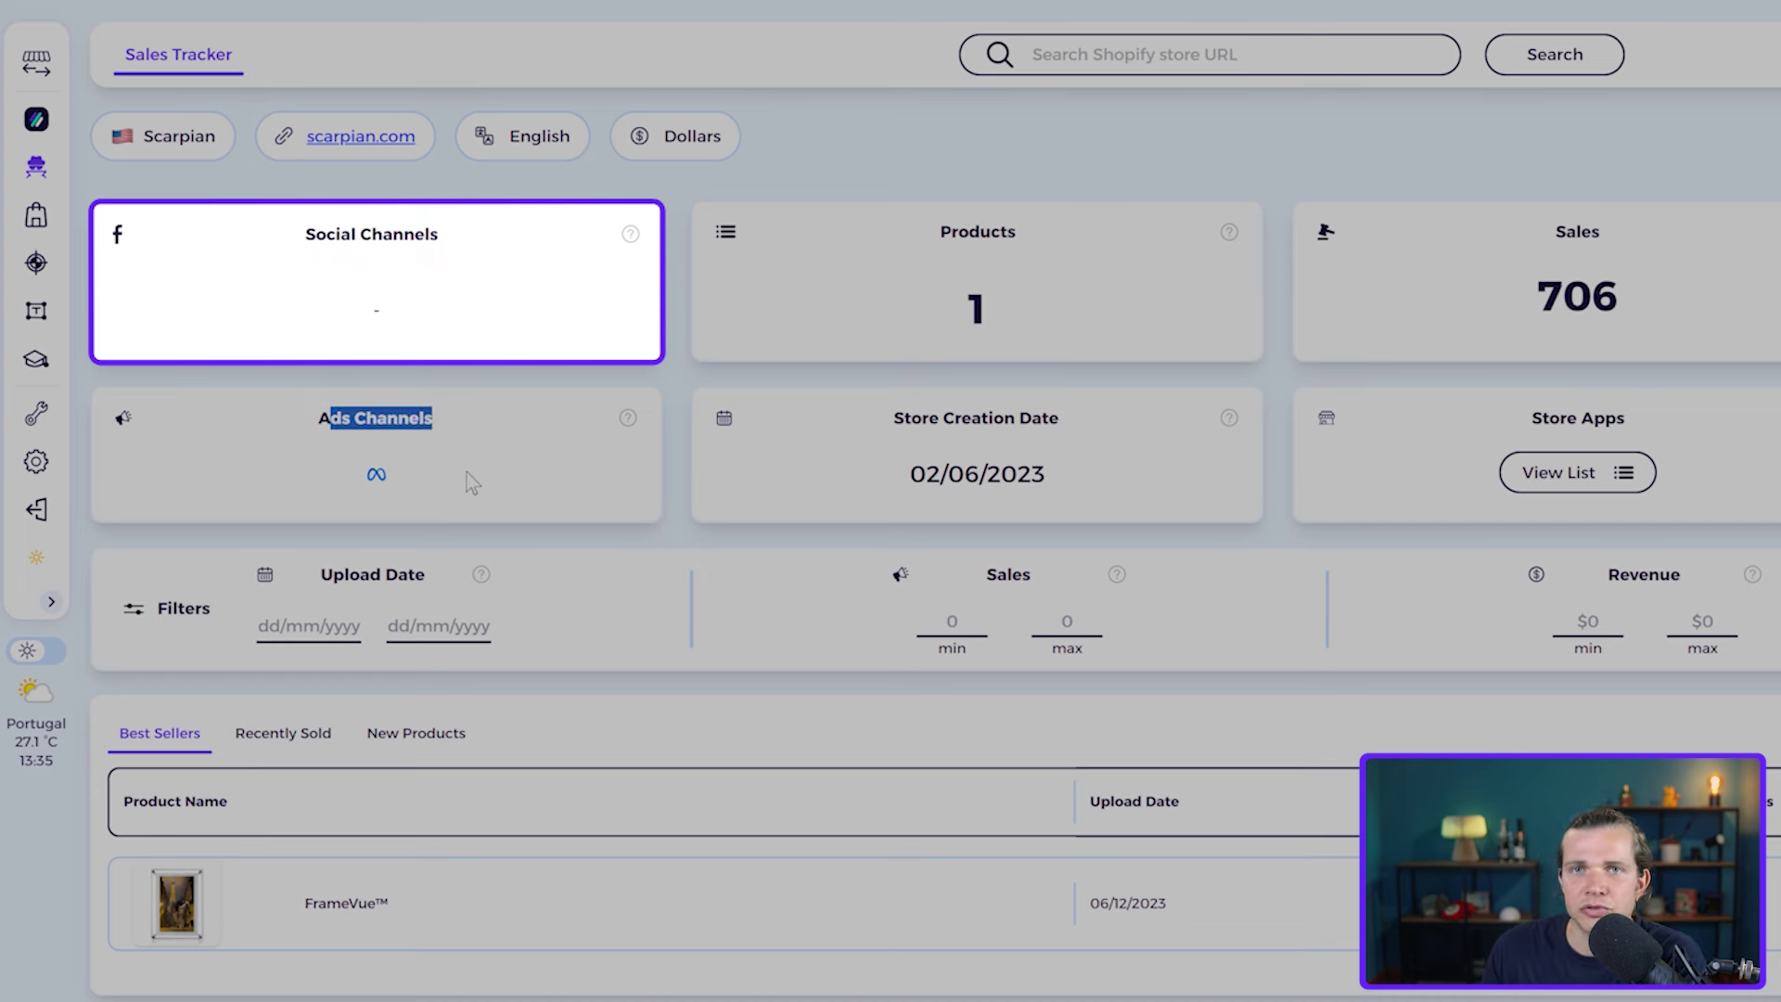
pyautogui.moveTo(395, 482); pyautogui.dragTo(414, 469)
pyautogui.moveTo(318, 418); pyautogui.dragTo(434, 421)
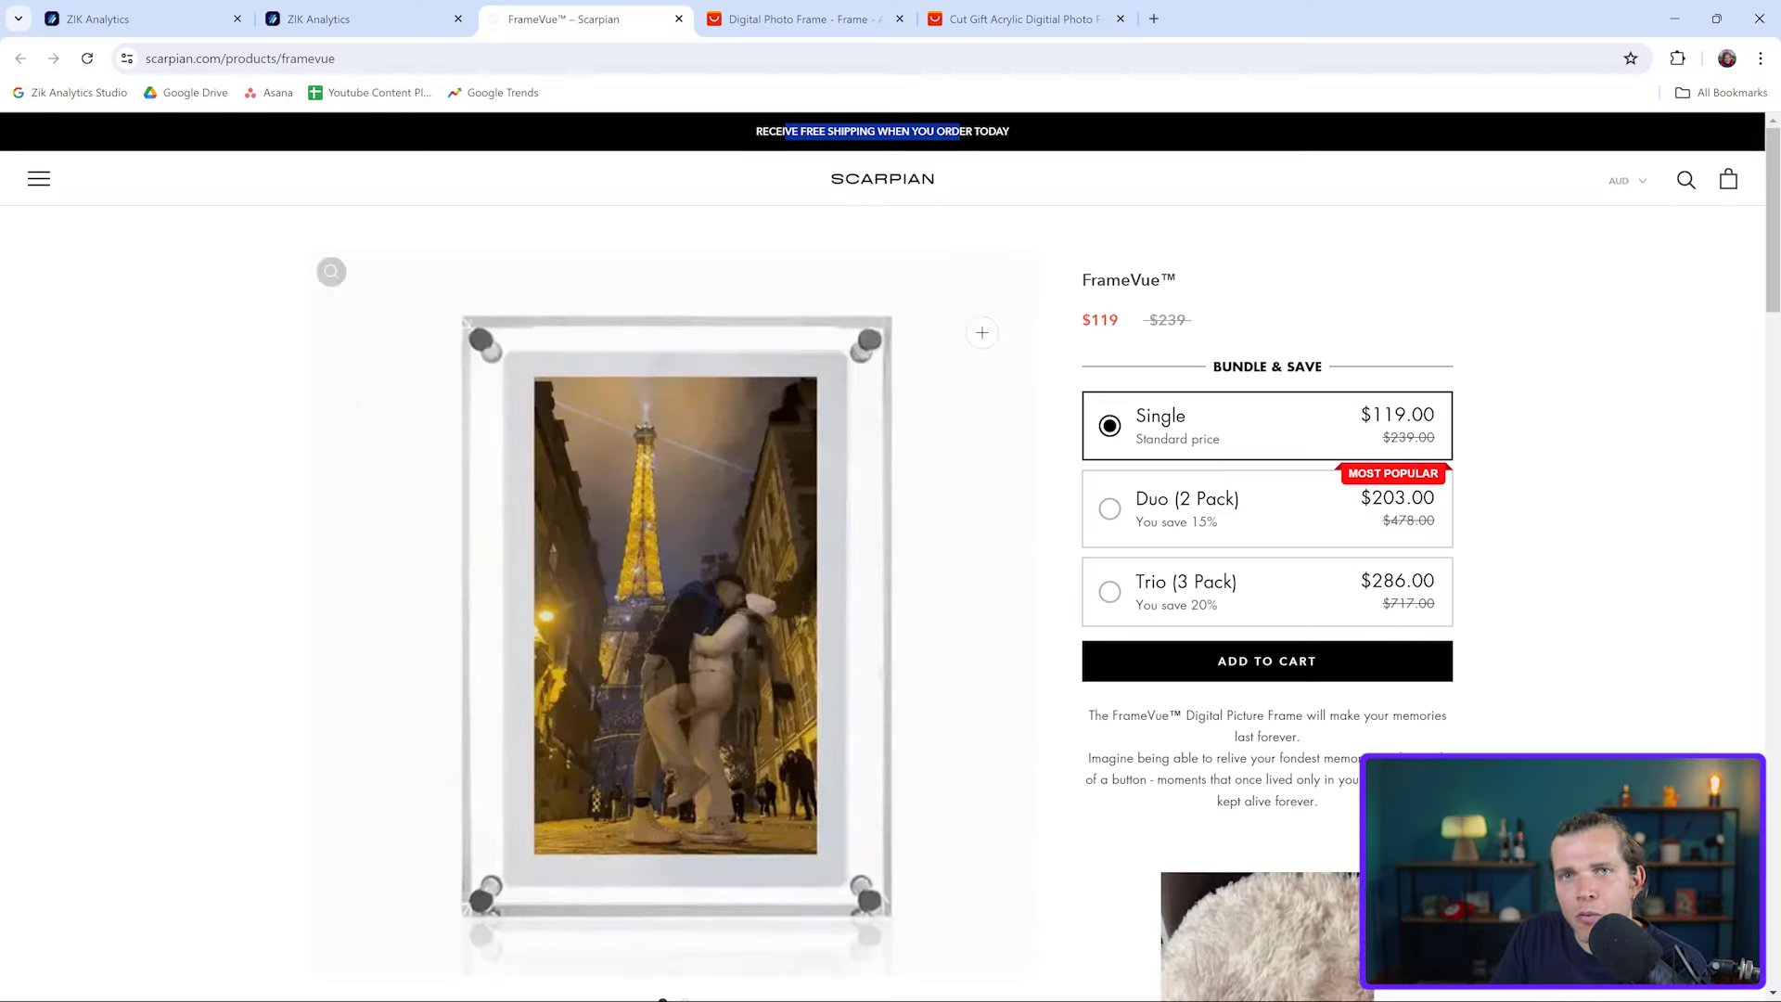
# - Review the content of the FrameVue™ product page on the Scarpian store
pyautogui.scroll(-6, 682, 162)
pyautogui.scroll(6, 682, 162)
pyautogui.scroll(-2, 1290, 636)
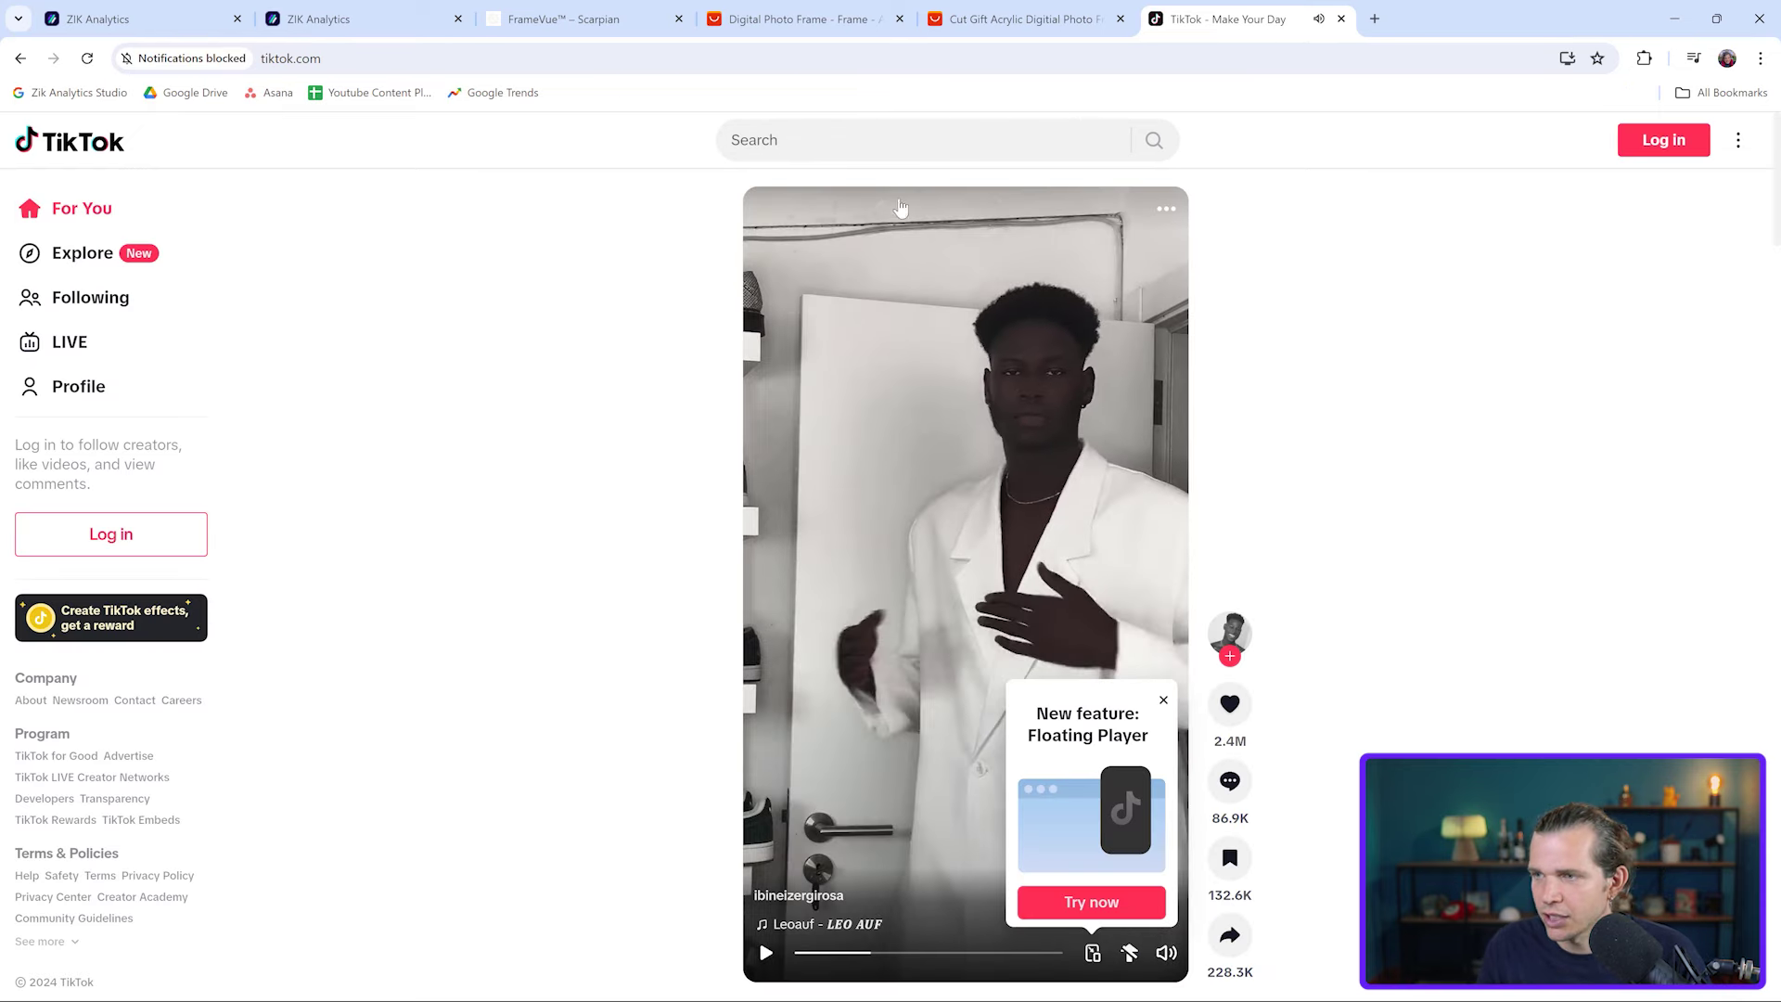
# - Search TikTok for "digital picture frame"
pyautogui.click(908, 139)
pyautogui.write('digital')
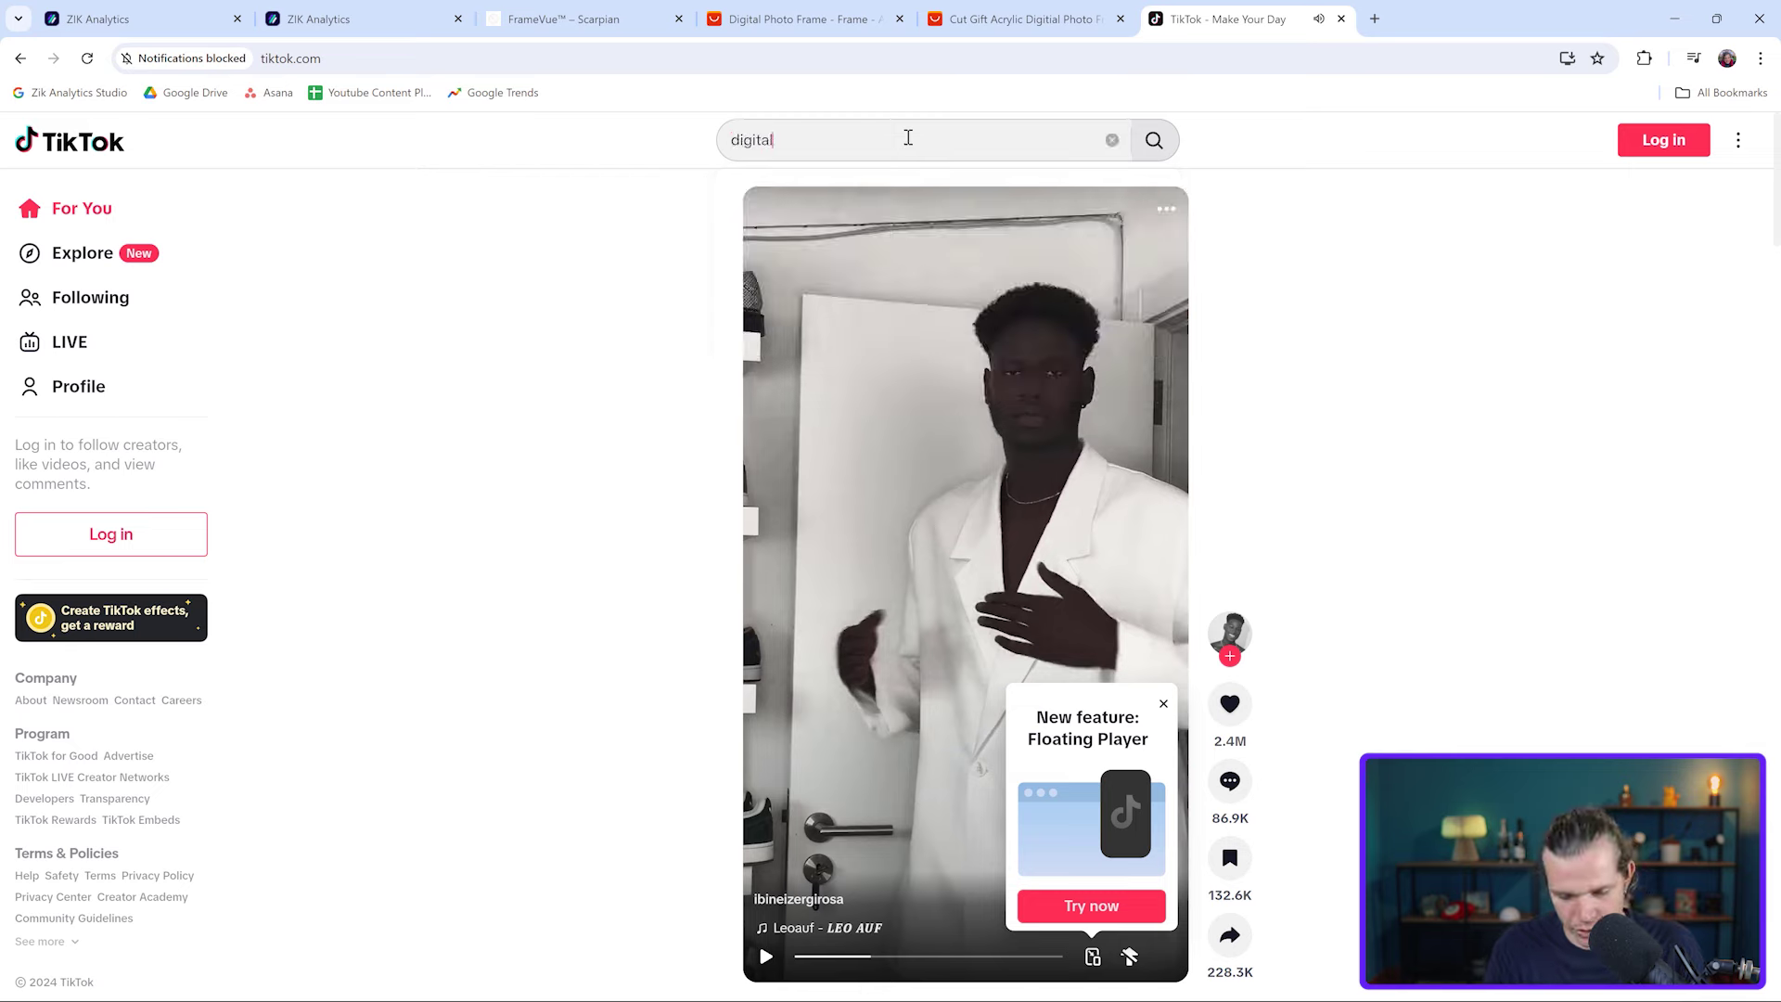
pyautogui.write(' picture frame')
pyautogui.press('Return')
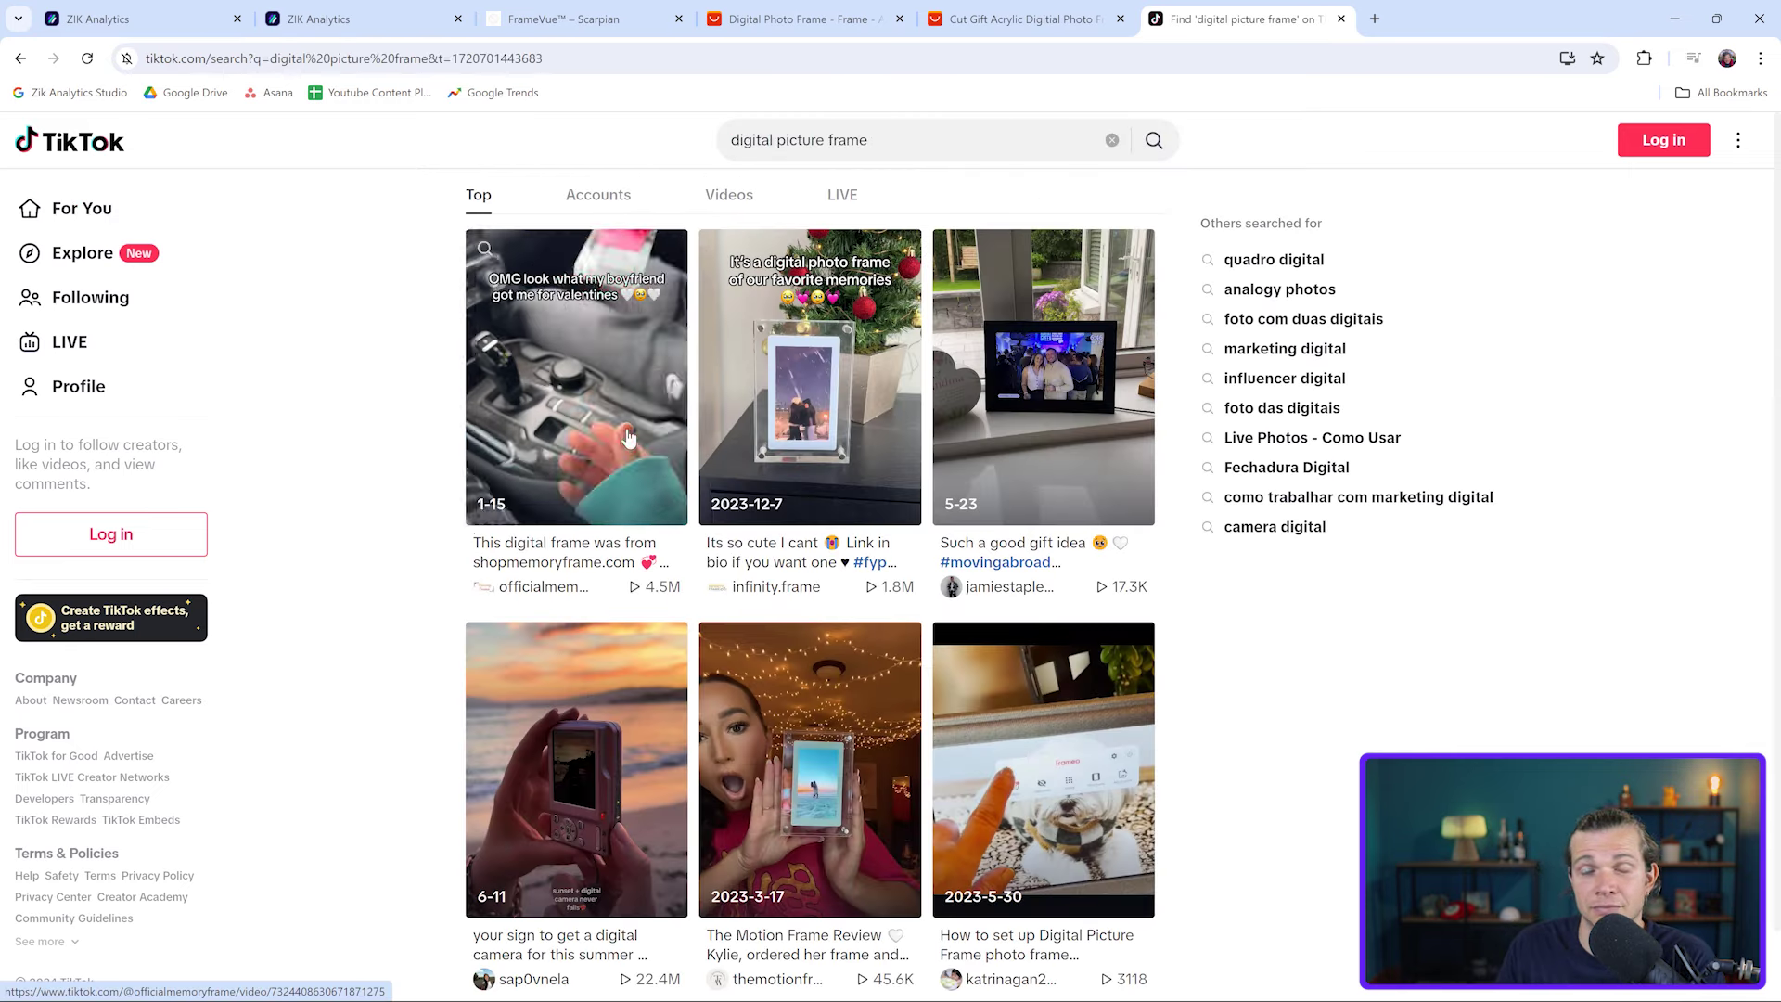
# - Look over the TikTok results, watch the Infinity Frame video with the Christmas tree, and return to the results
pyautogui.scroll(-1, 672, 452)
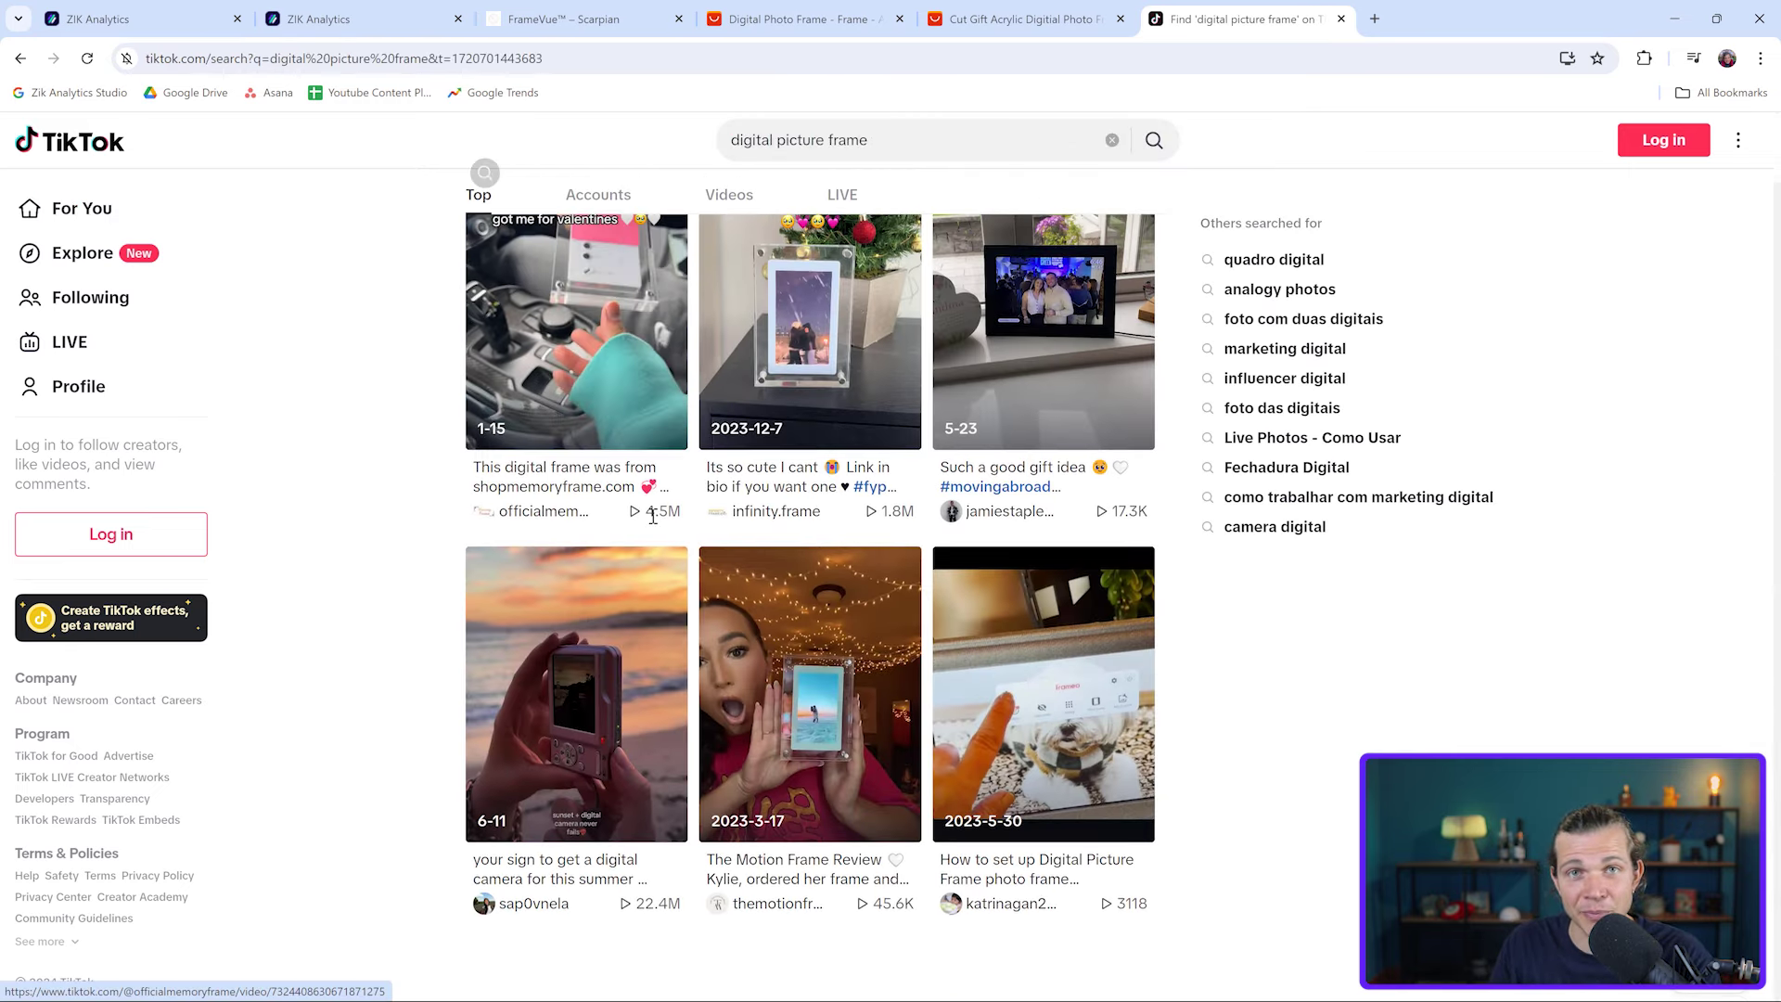
pyautogui.click(829, 414)
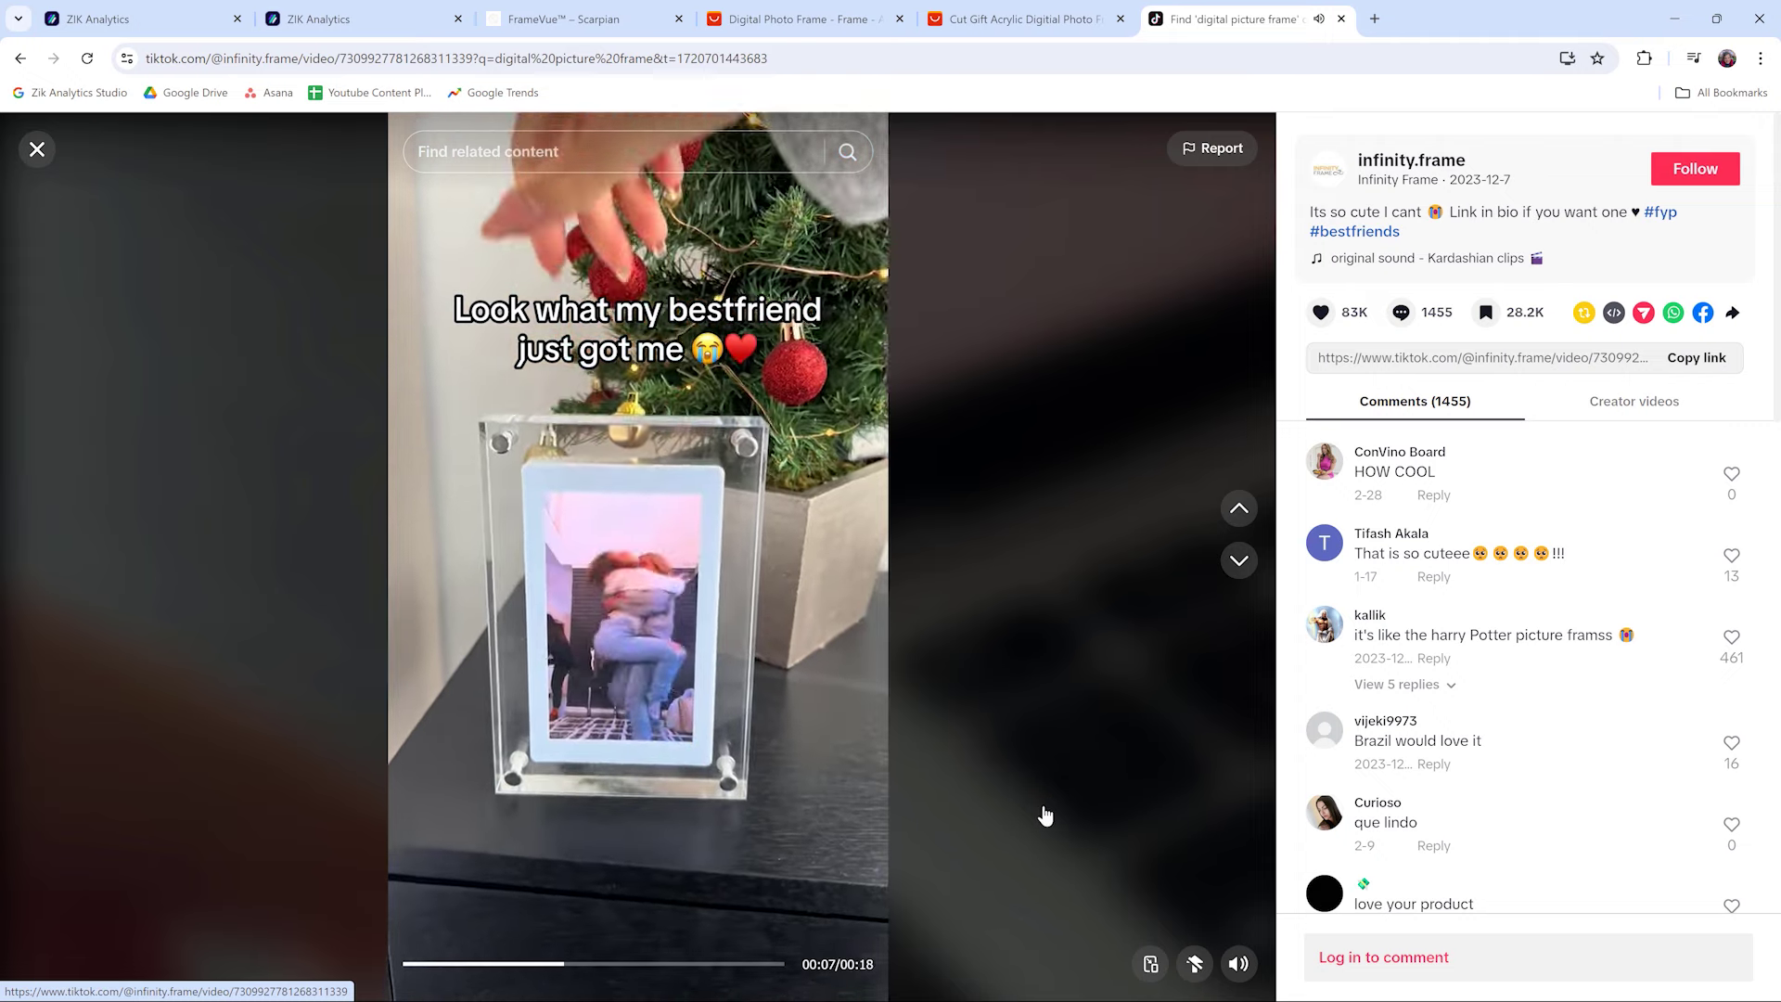
pyautogui.press('Escape')
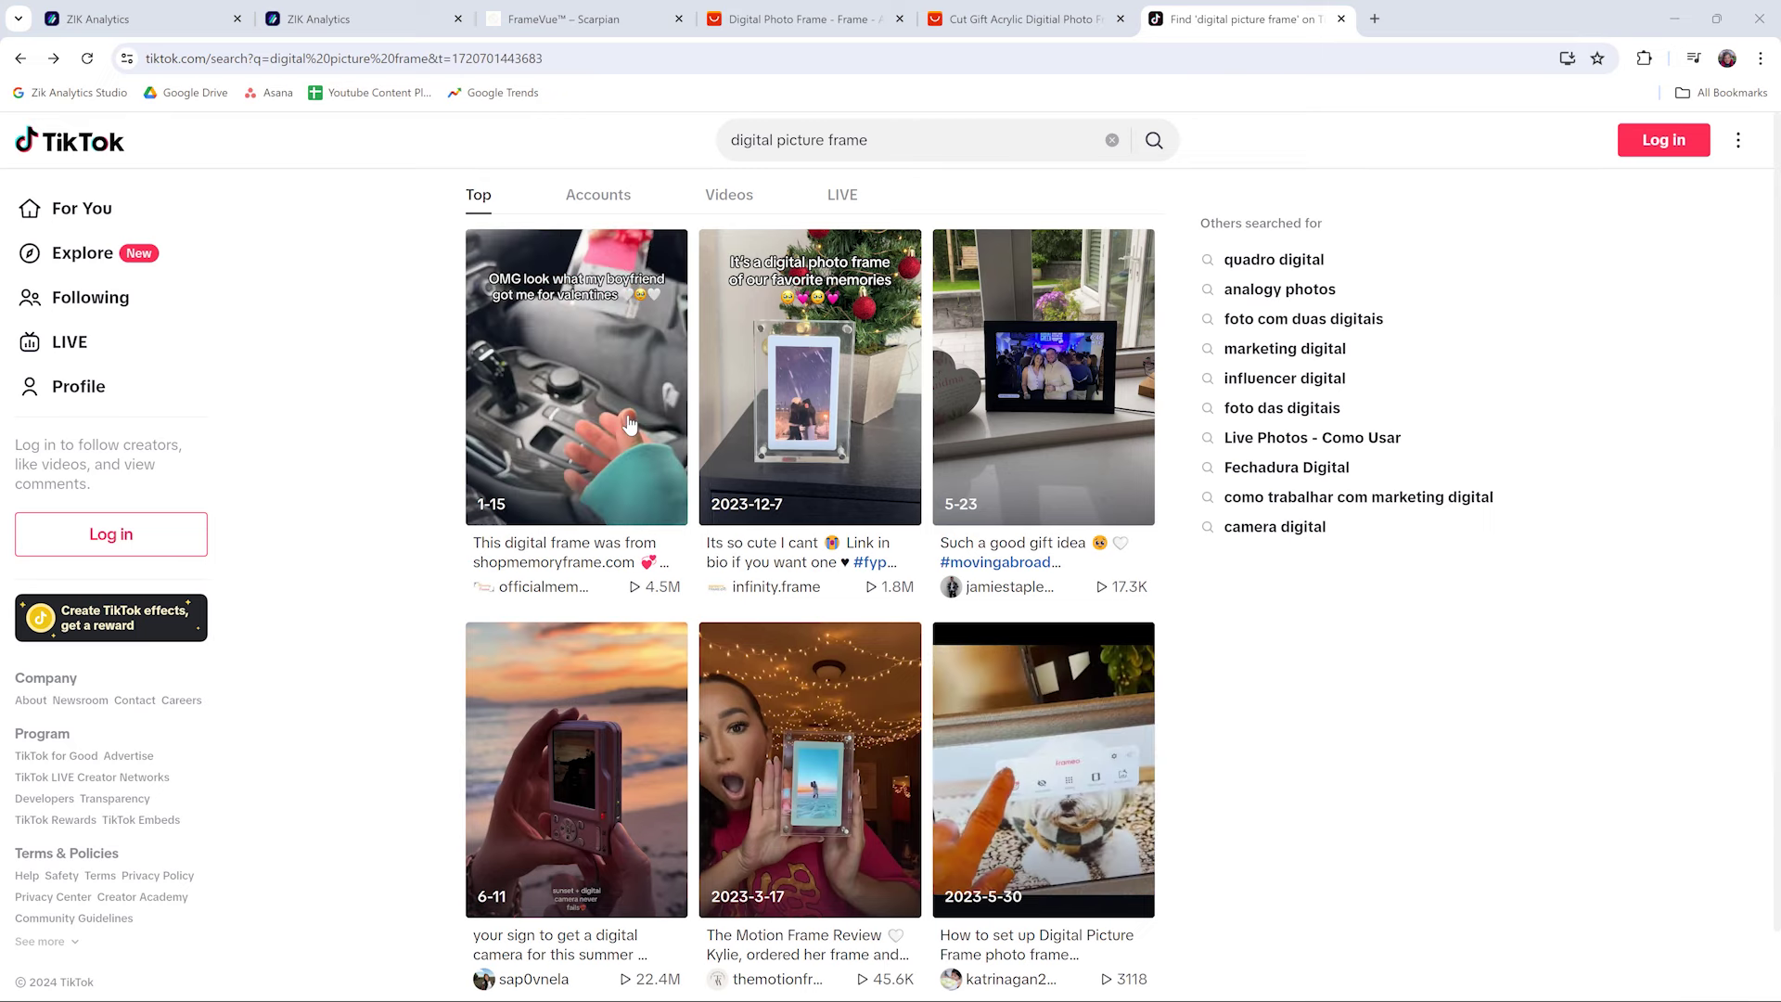
# - Watch the MemoryFrame™ Valentine's gift video, move on to the following video, and close the player
pyautogui.click(653, 449)
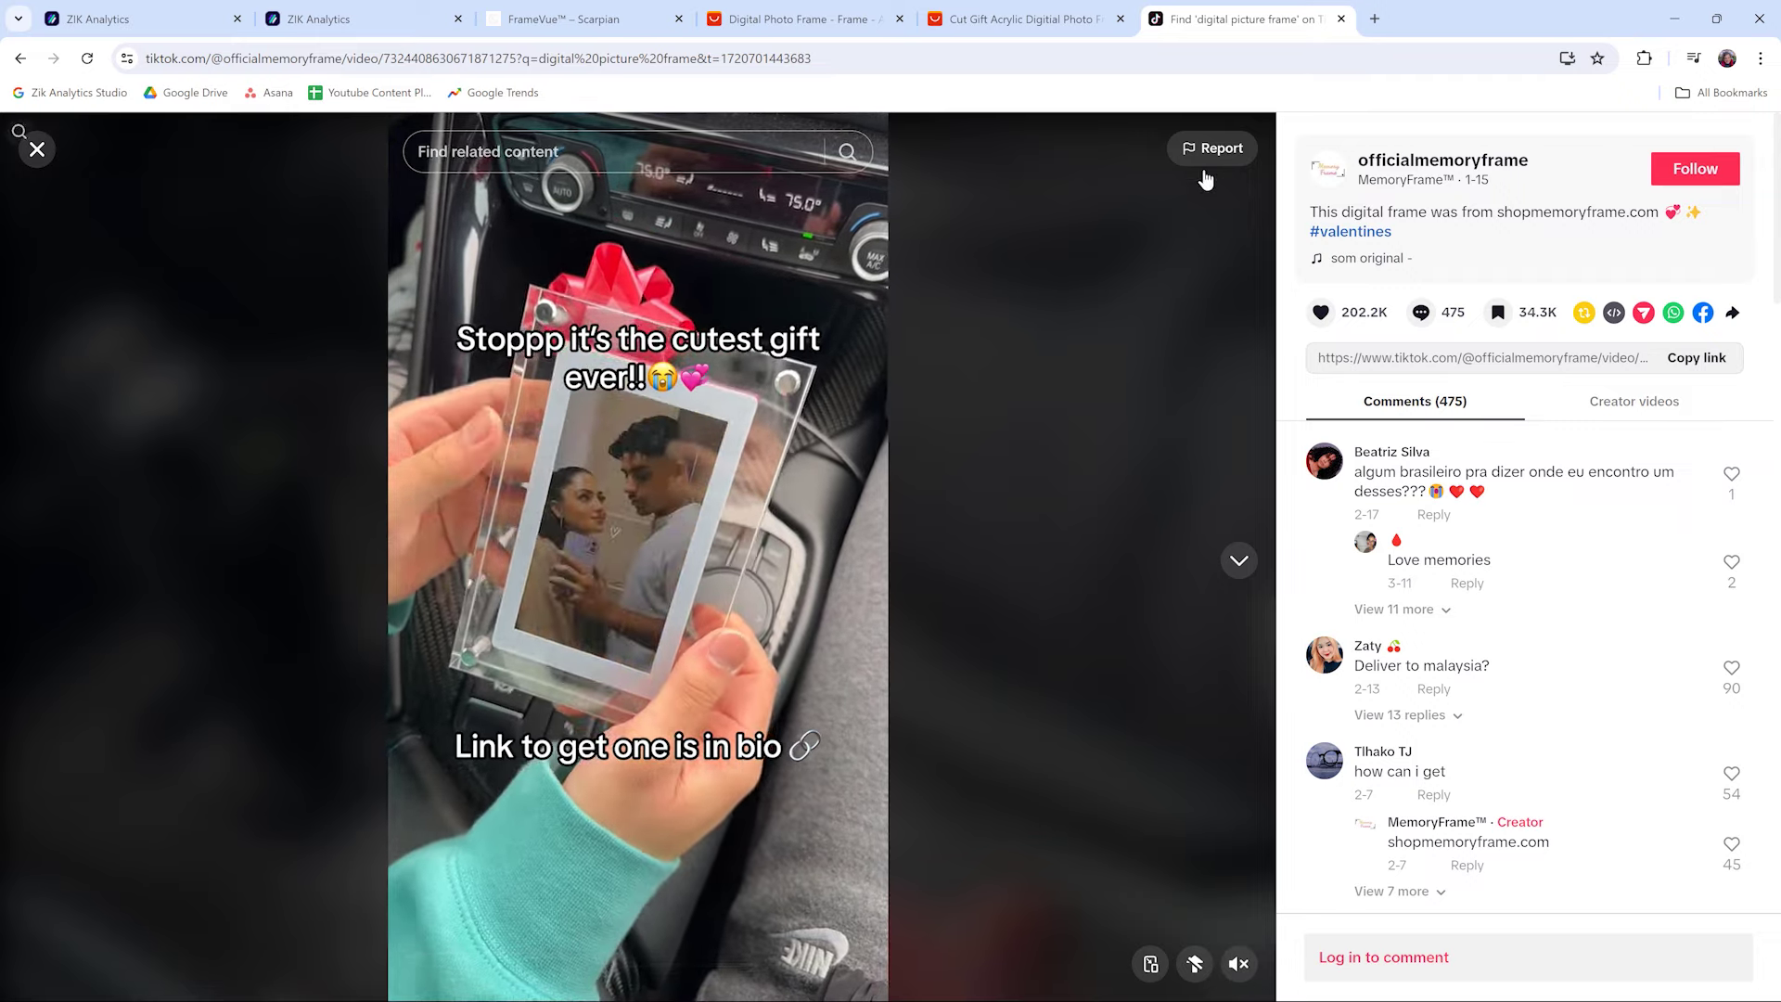
pyautogui.scroll(-1, 787, 369)
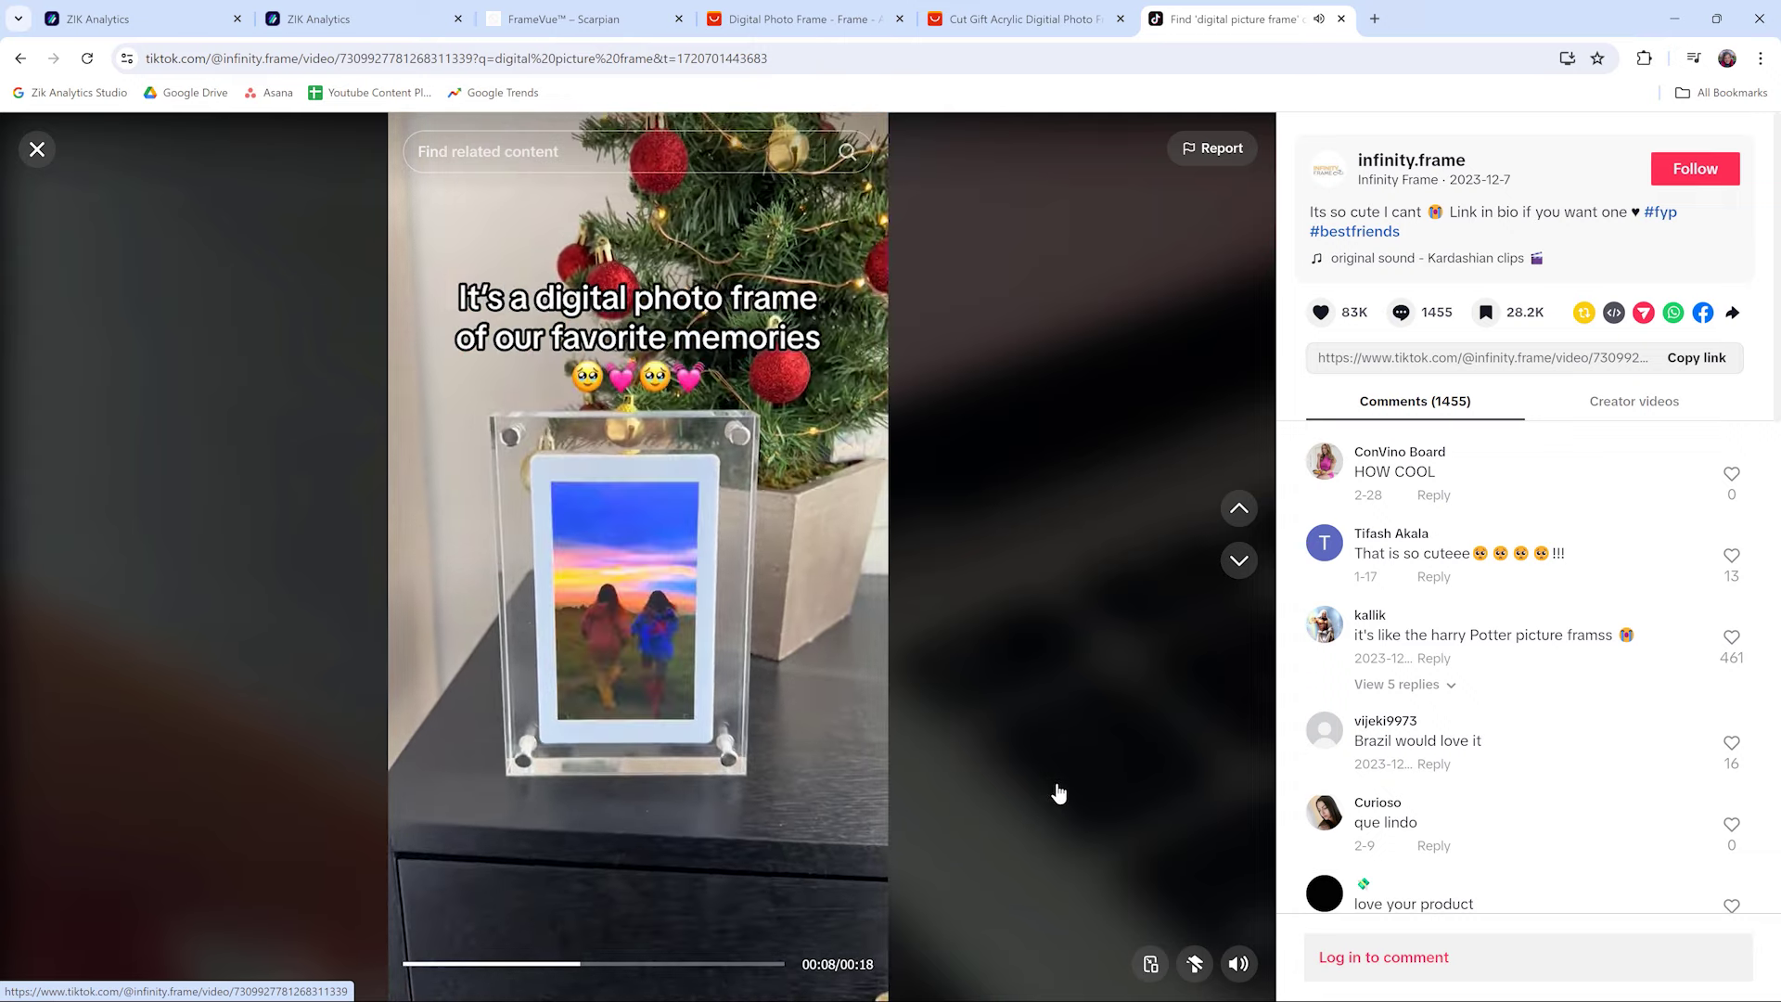
pyautogui.press('Escape')
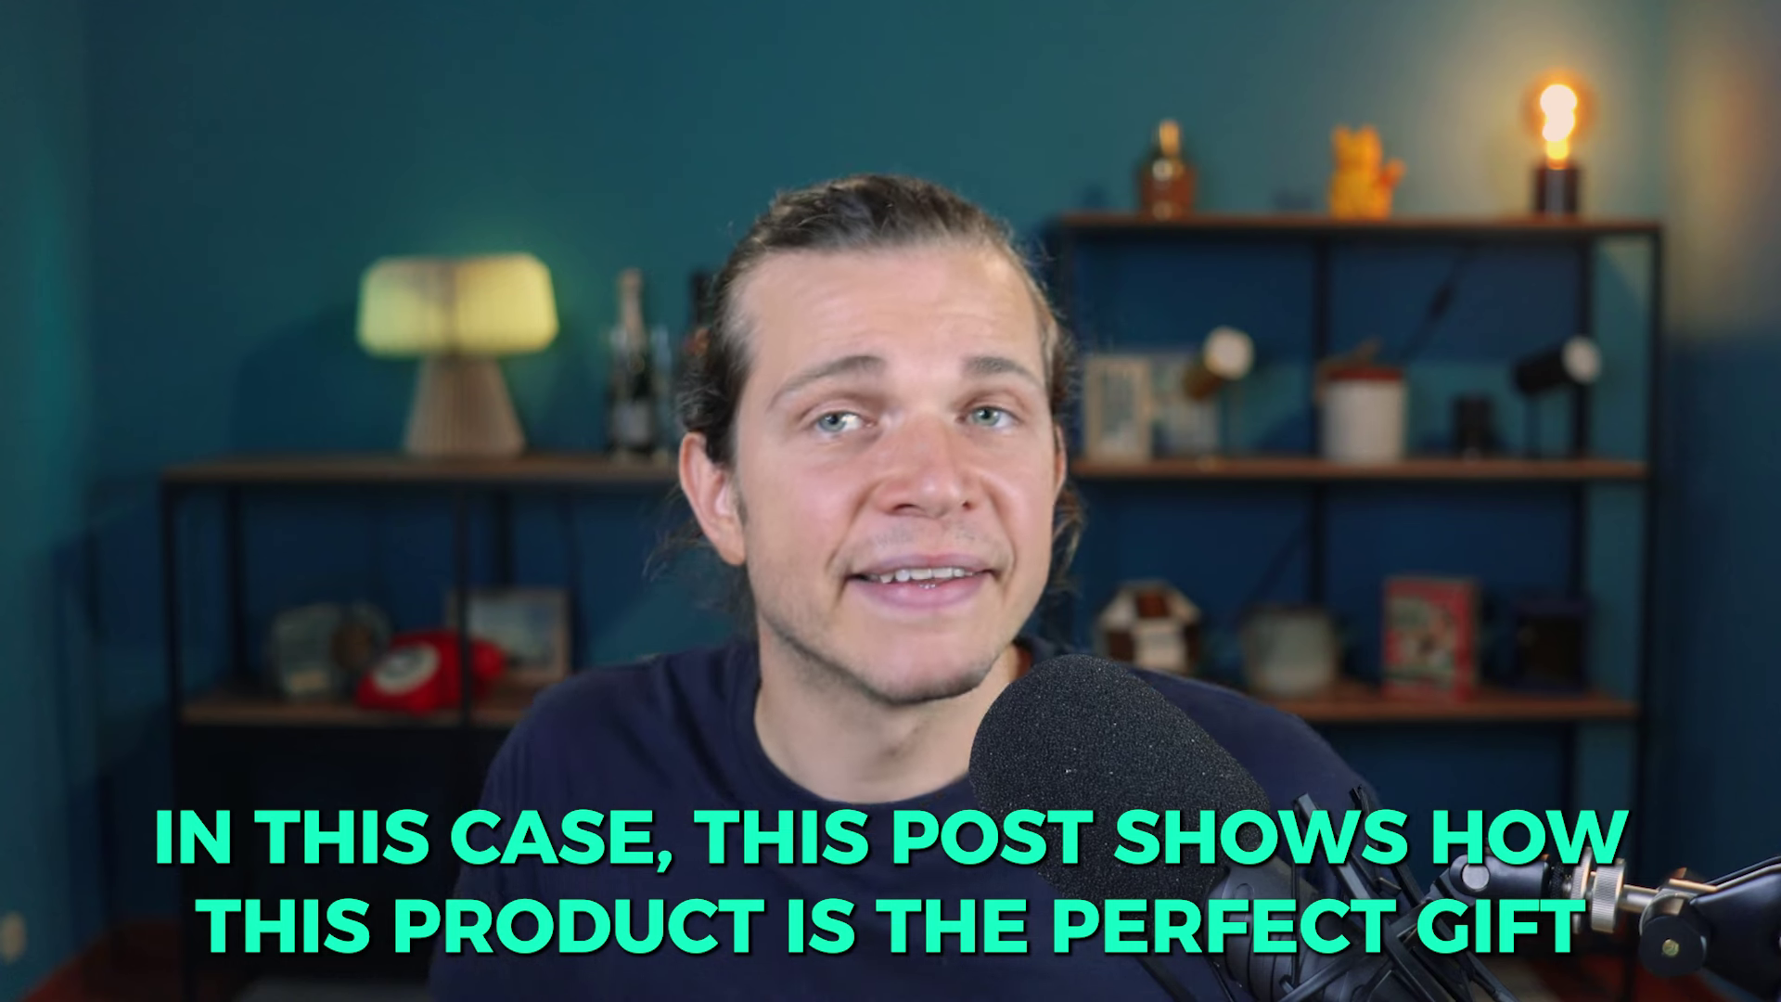